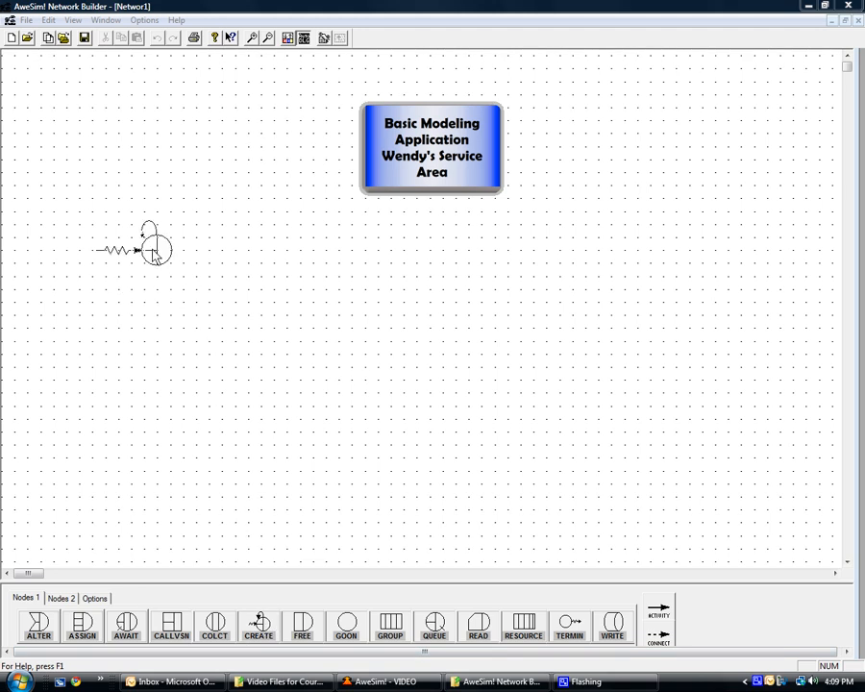
Place a CREATE node on the canvas and set its time between creations to the random function EXPON with mean 1.
{"action": "left_click", "coordinate": [158, 252]}
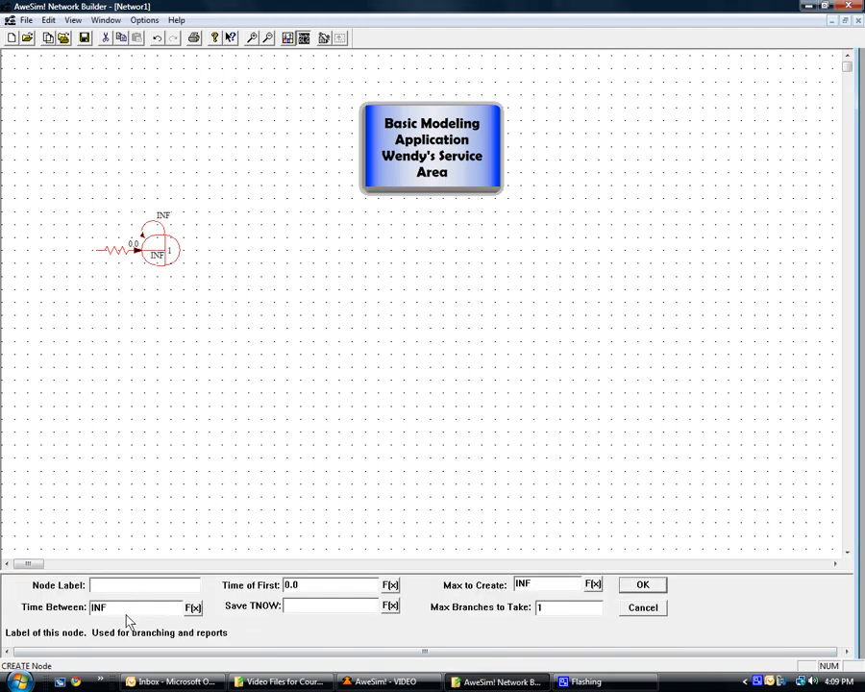
{"action": "left_click", "coordinate": [194, 609]}
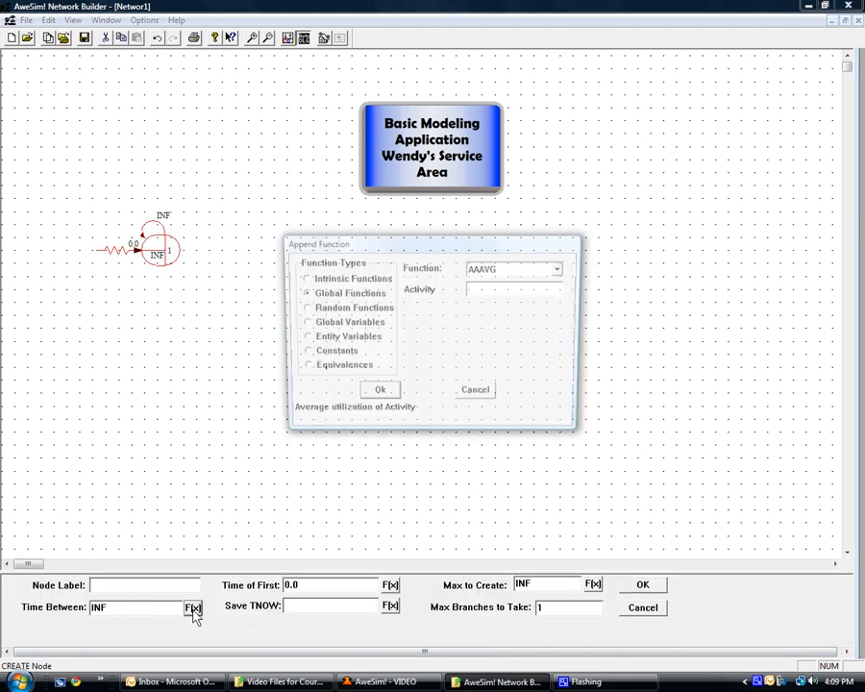
{"action": "left_click", "coordinate": [327, 308]}
{"action": "left_click", "coordinate": [562, 272]}
{"action": "left_click", "coordinate": [562, 315]}
{"action": "left_click", "coordinate": [563, 315]}
{"action": "left_click", "coordinate": [528, 304]}
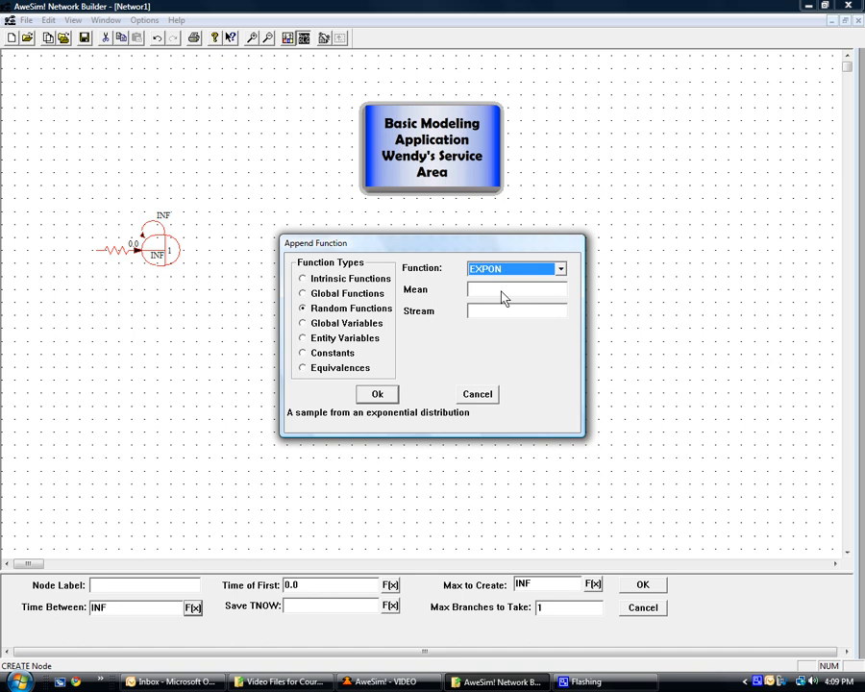
{"action": "left_click", "coordinate": [508, 295]}
{"action": "type", "text": "1"}
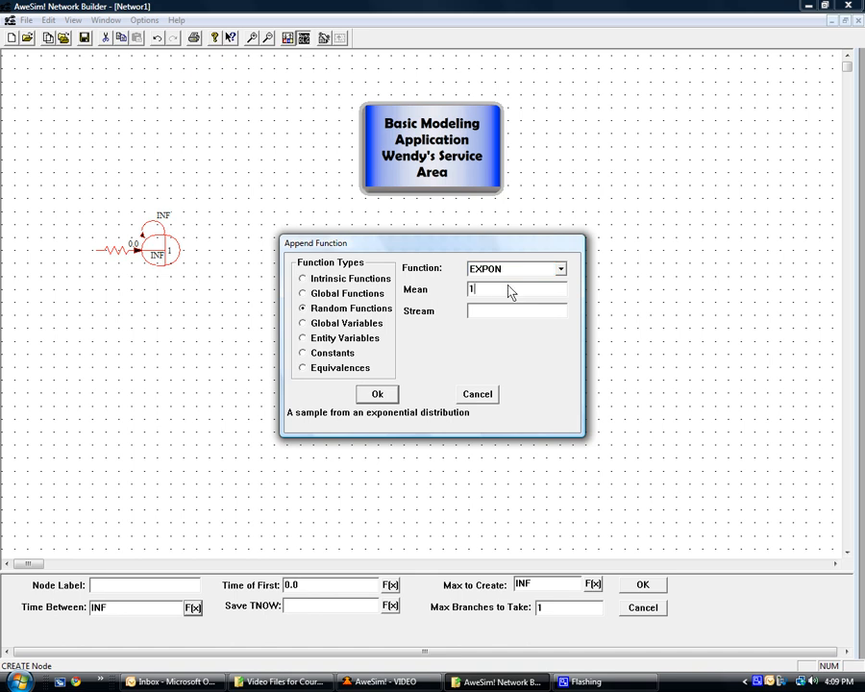
{"action": "left_click", "coordinate": [378, 396]}
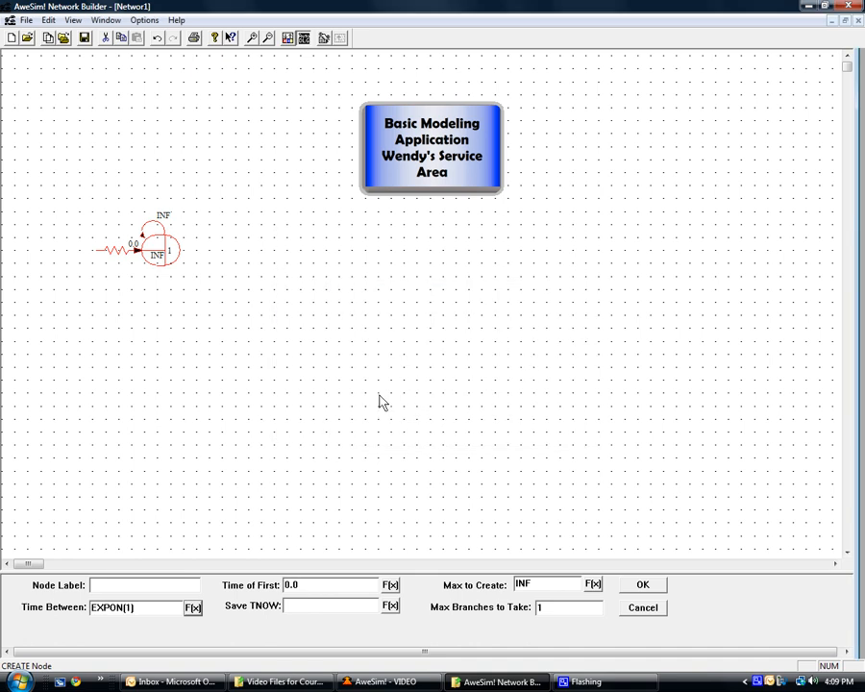
Label the CREATE node START and accept its settings.
{"action": "left_click", "coordinate": [132, 590]}
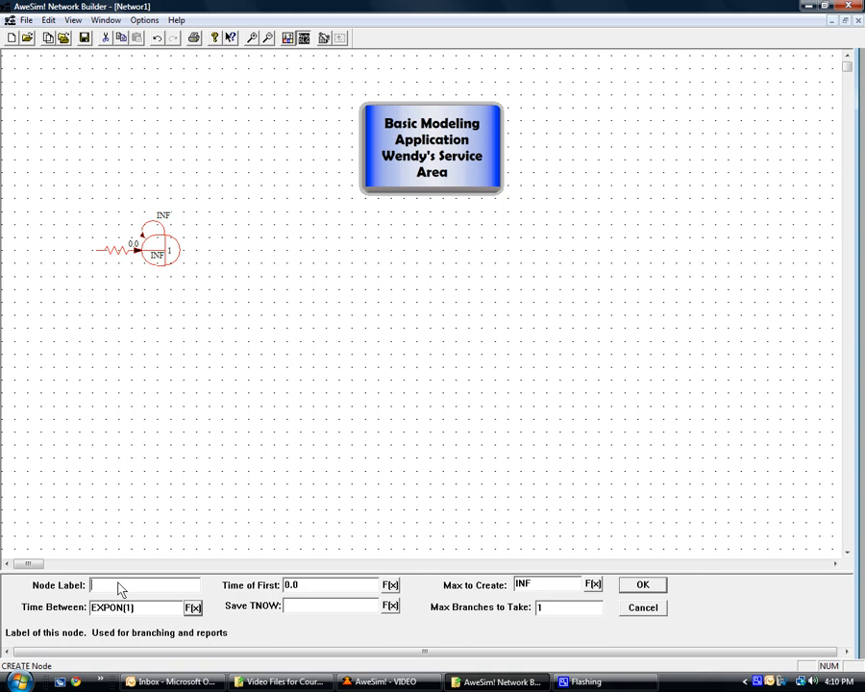
{"action": "type", "text": "STRAT"}
{"action": "key", "text": "BackSpace"}
{"action": "key", "text": "BackSpace"}
{"action": "key", "text": "BackSpace"}
{"action": "type", "text": "ART"}
{"action": "left_click", "coordinate": [641, 589]}
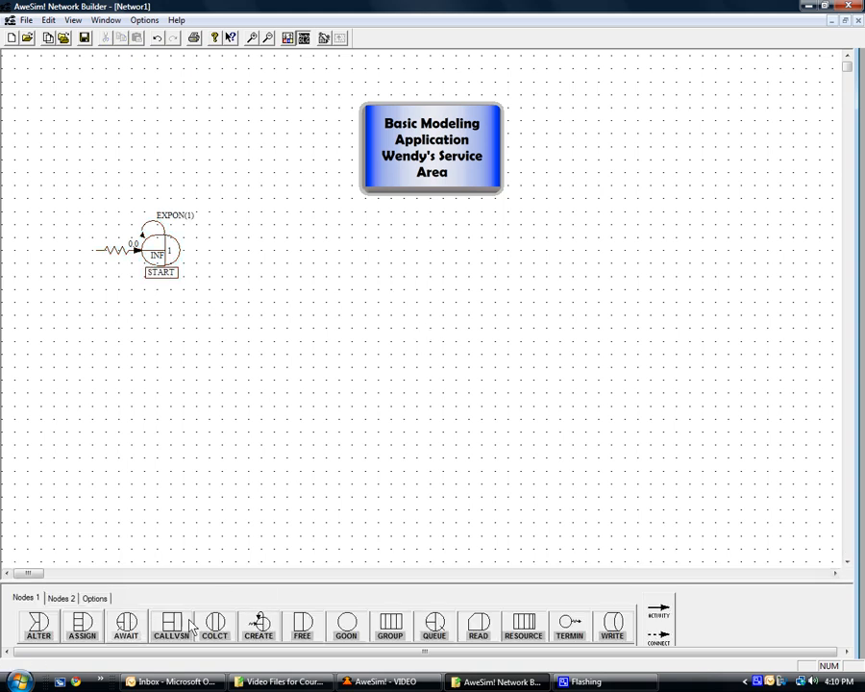
Add a QUEUE node to the right of START, labelled WAIT, with file number 1.
{"action": "left_click", "coordinate": [435, 628]}
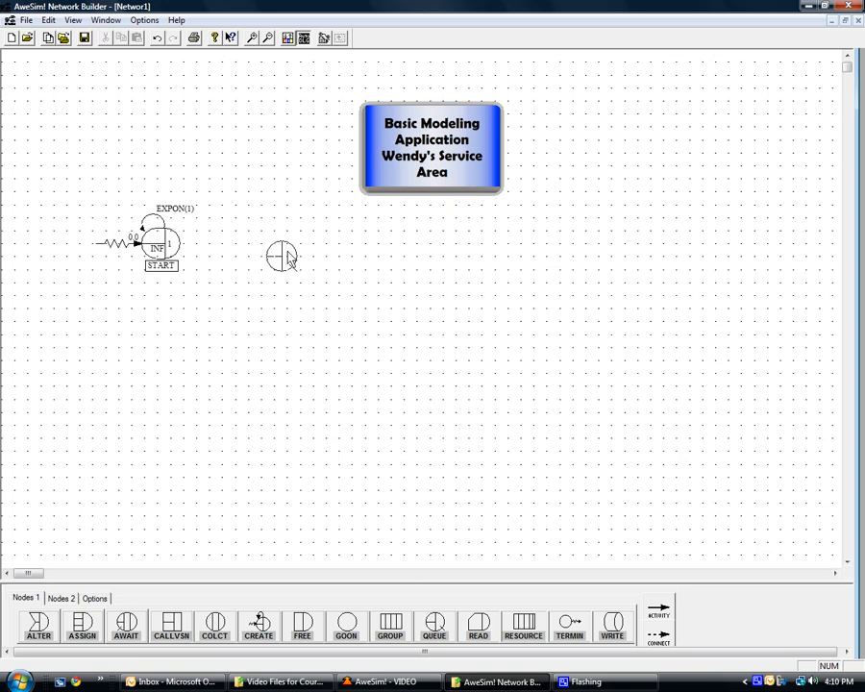
{"action": "left_click", "coordinate": [291, 252]}
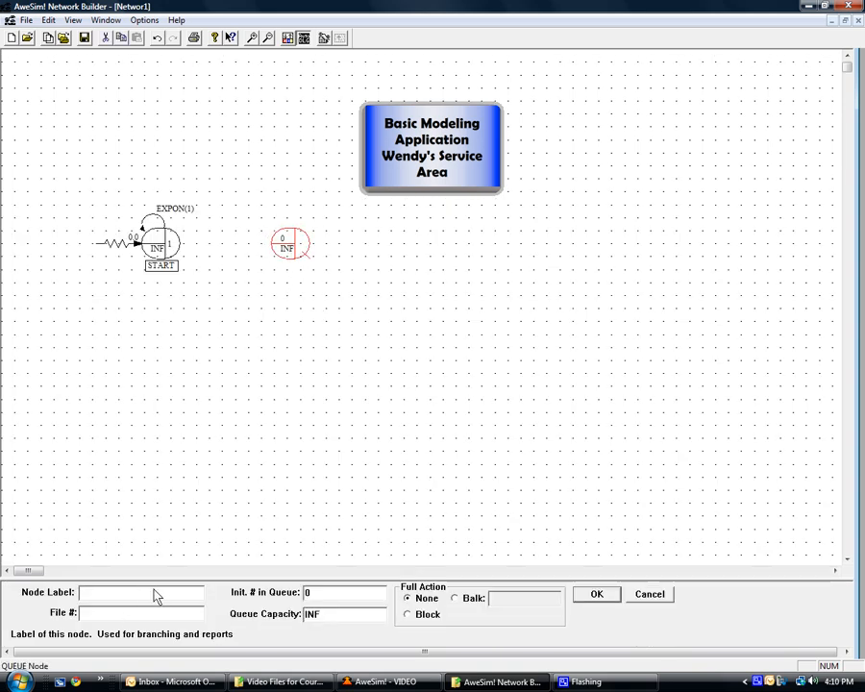
{"action": "type", "text": "WA"}
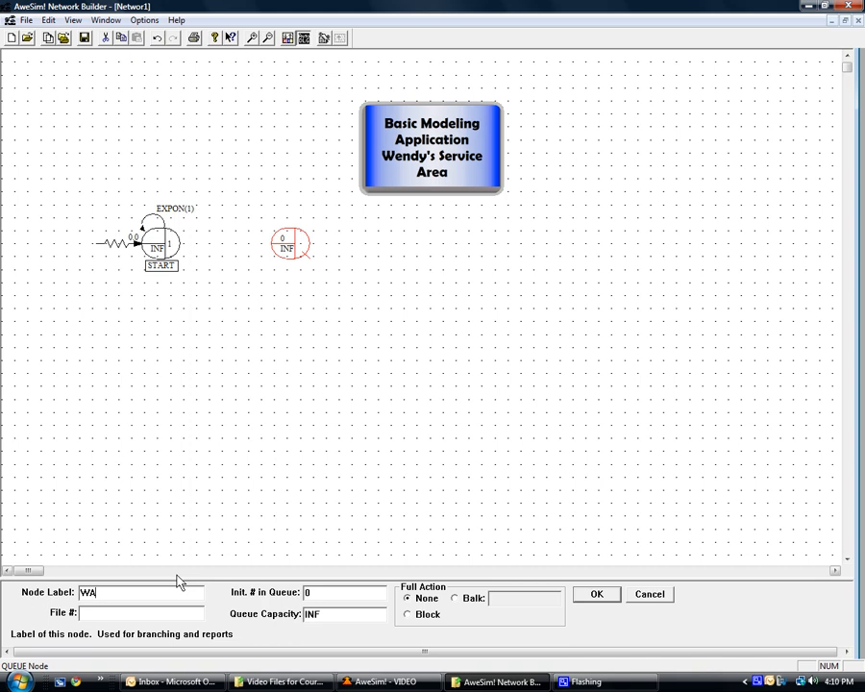
{"action": "type", "text": "IT"}
{"action": "left_click", "coordinate": [90, 613]}
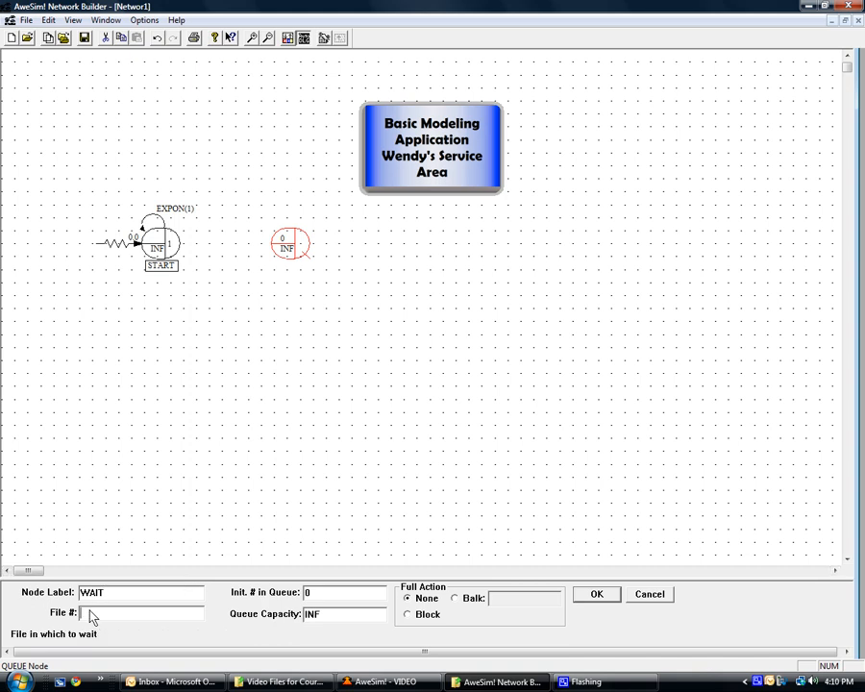
{"action": "type", "text": "1"}
{"action": "left_click", "coordinate": [336, 595]}
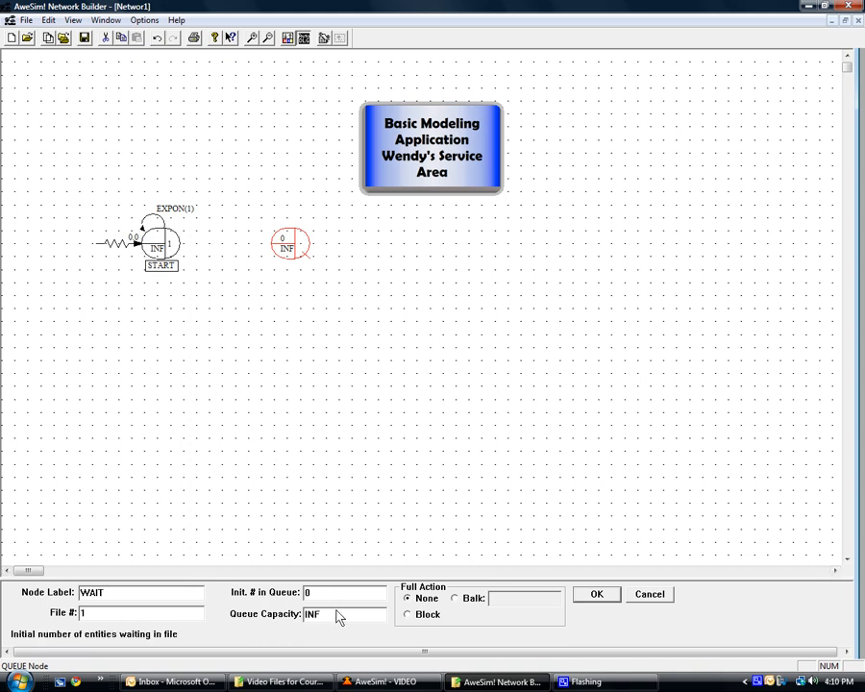
{"action": "left_click", "coordinate": [334, 617]}
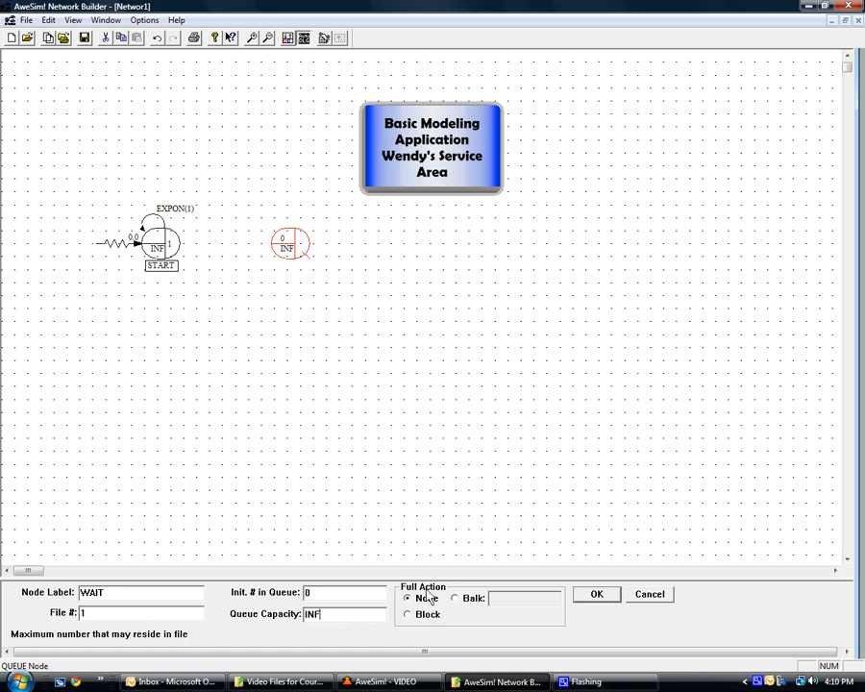
{"action": "left_click", "coordinate": [609, 601]}
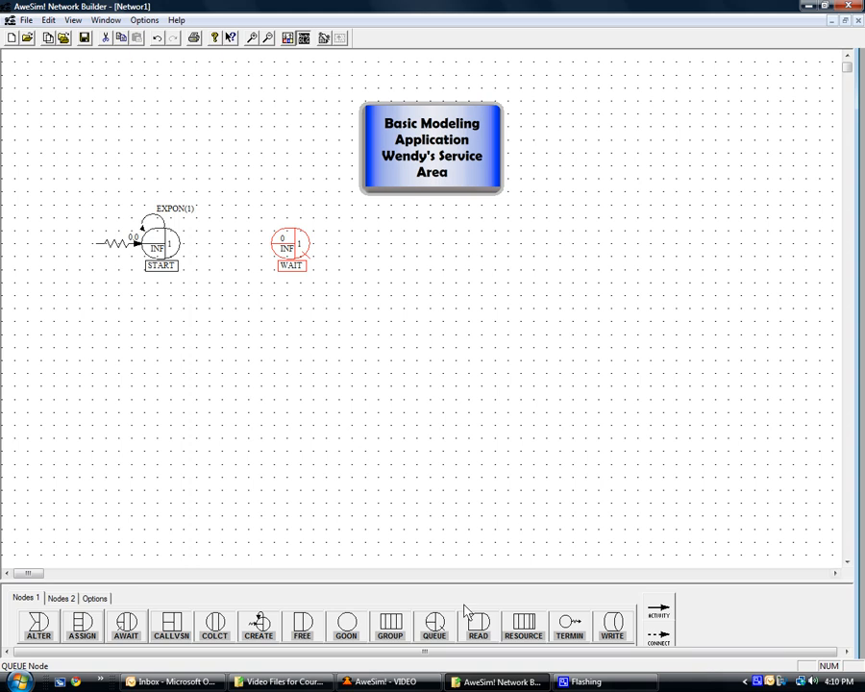
Add an unlabelled GOON node to the right of the WAIT queue, keeping its default settings.
{"action": "left_click", "coordinate": [346, 637]}
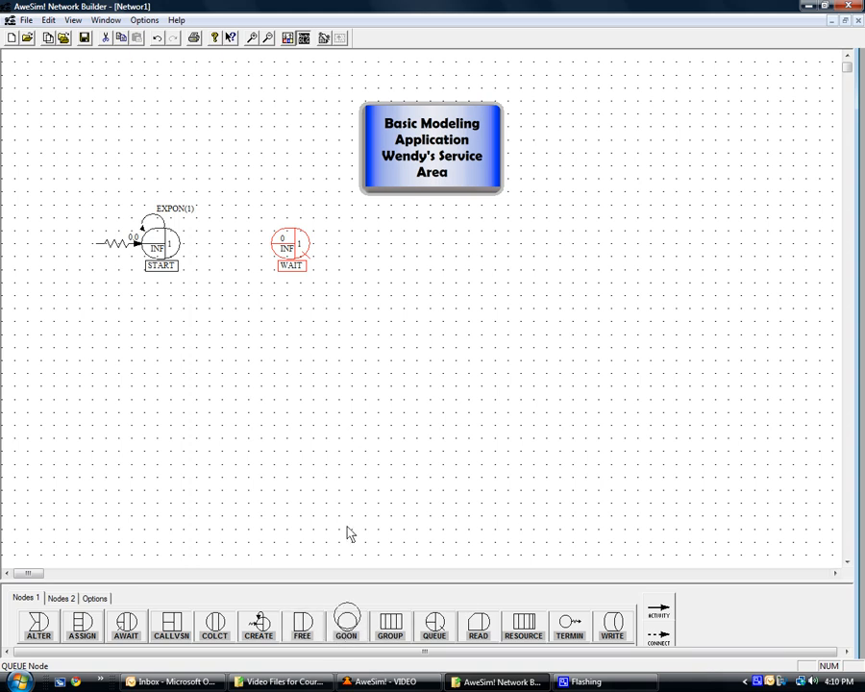
{"action": "left_click", "coordinate": [471, 236]}
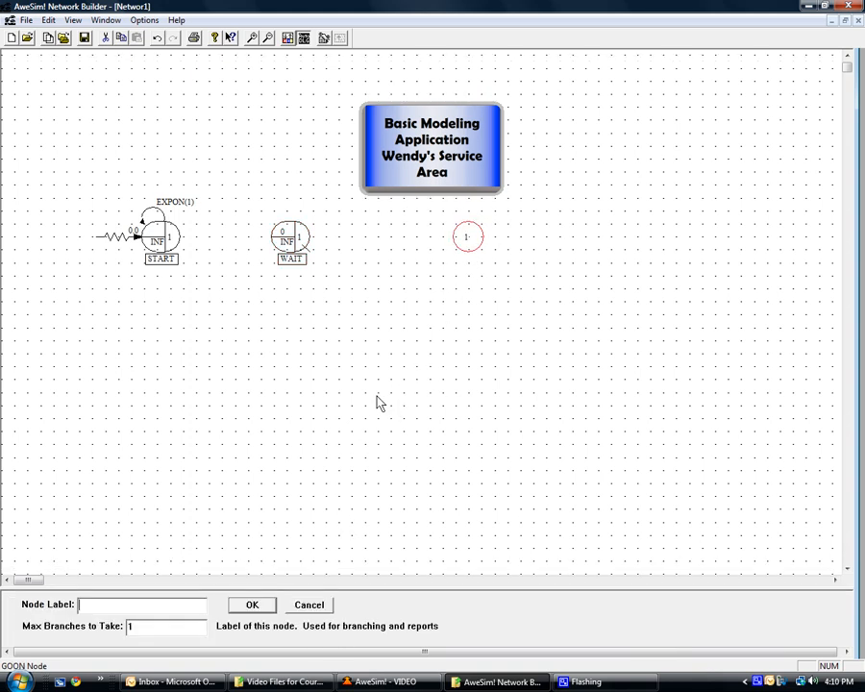
{"action": "left_click", "coordinate": [262, 603]}
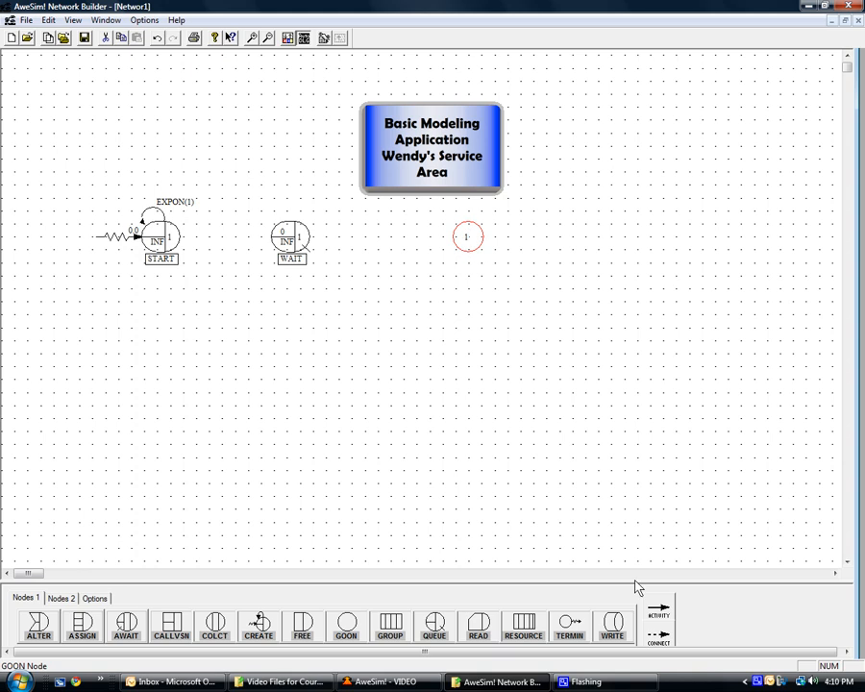
Draw an activity from the WAIT queue to the GOON node.
{"action": "left_click", "coordinate": [660, 609]}
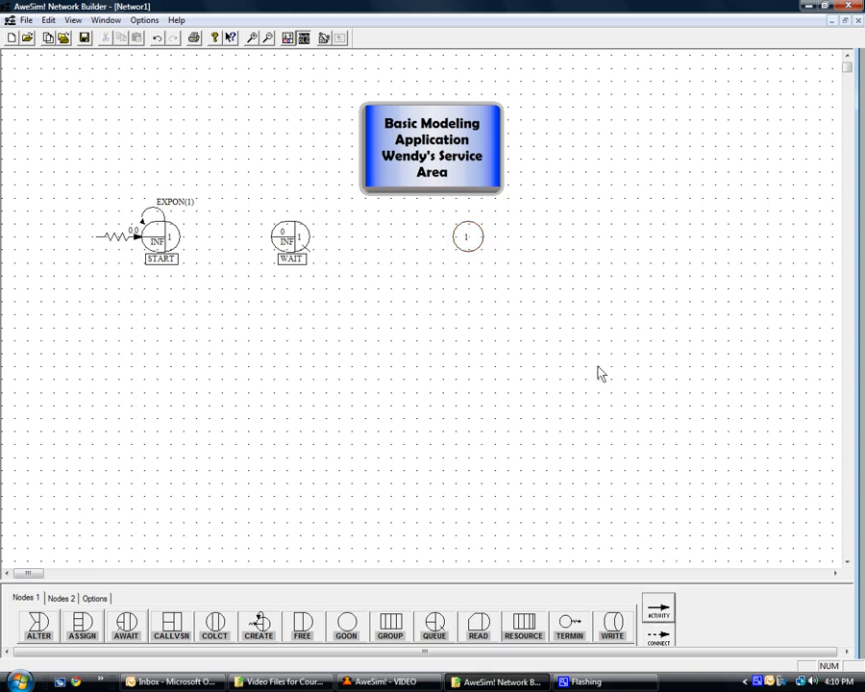
{"action": "left_click", "coordinate": [300, 256]}
{"action": "mouse_move", "coordinate": [302, 236]}
{"action": "left_mouse_down"}
{"action": "mouse_move", "coordinate": [456, 250]}
{"action": "mouse_move", "coordinate": [480, 244]}
{"action": "mouse_move", "coordinate": [473, 243]}
{"action": "left_mouse_up"}
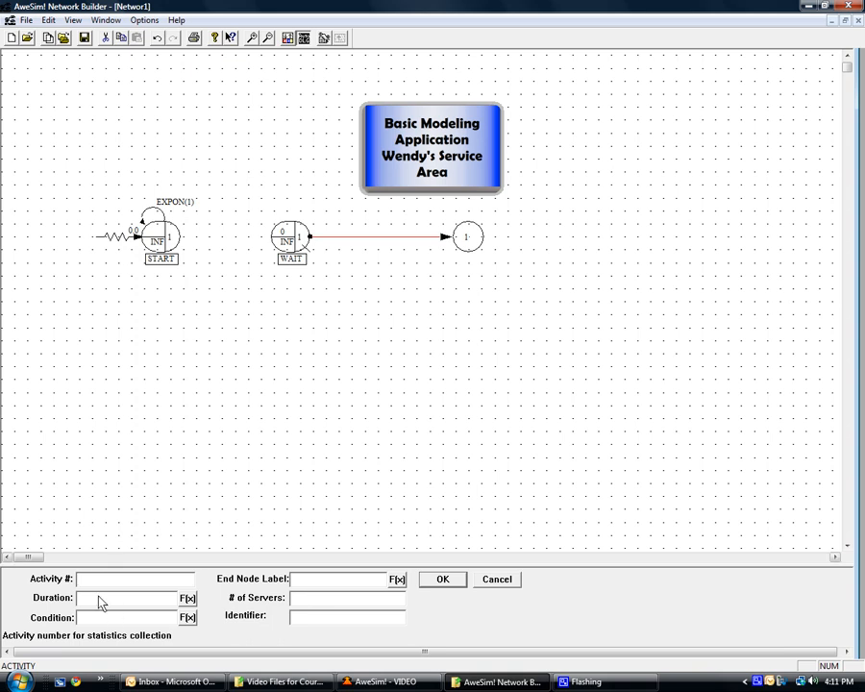
Set the duration of the activity after WAIT to the random function EXPON with mean 3.
{"action": "left_click", "coordinate": [99, 603]}
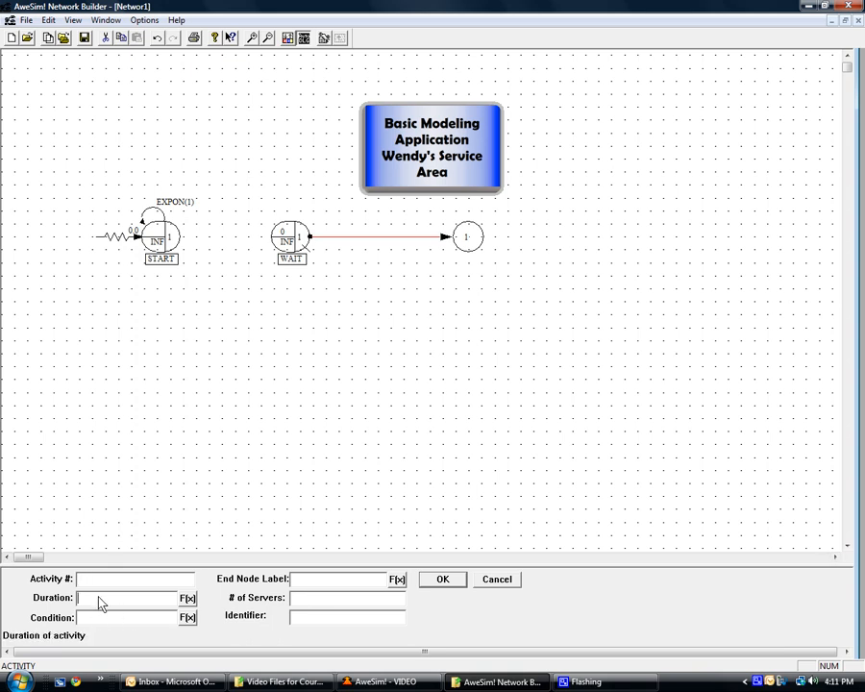
{"action": "left_click", "coordinate": [188, 599]}
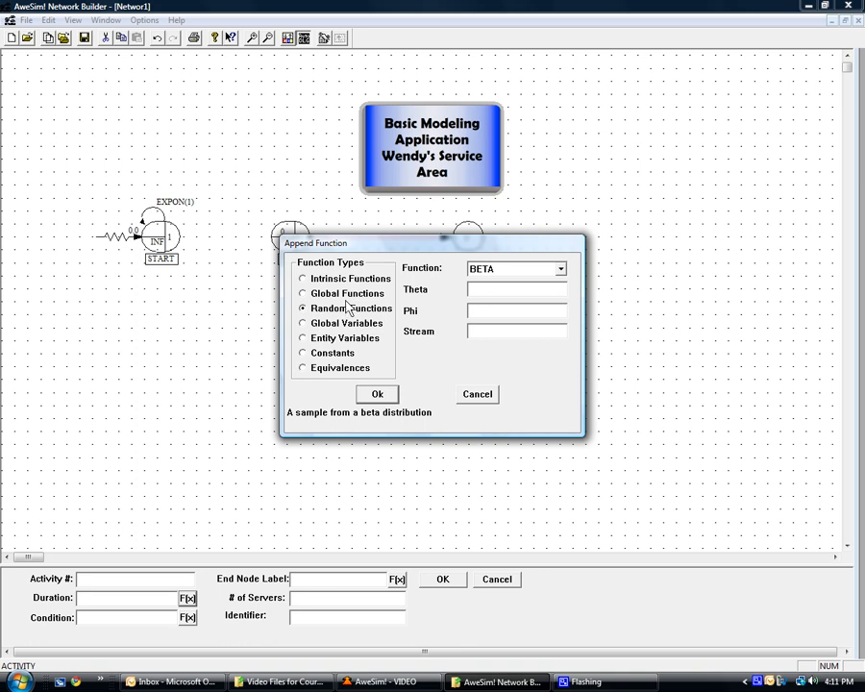
{"action": "left_click", "coordinate": [562, 271]}
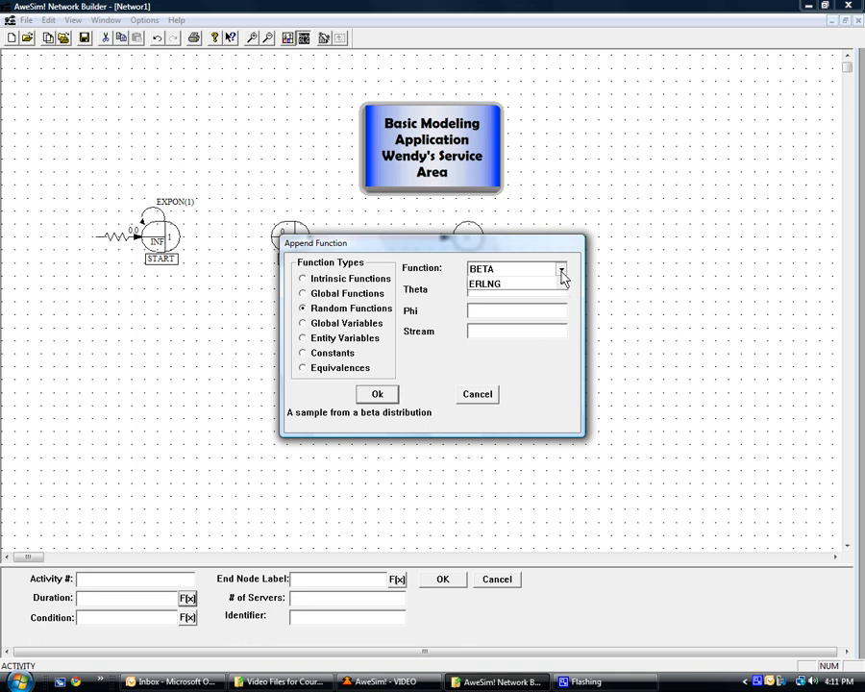
{"action": "left_click", "coordinate": [564, 321]}
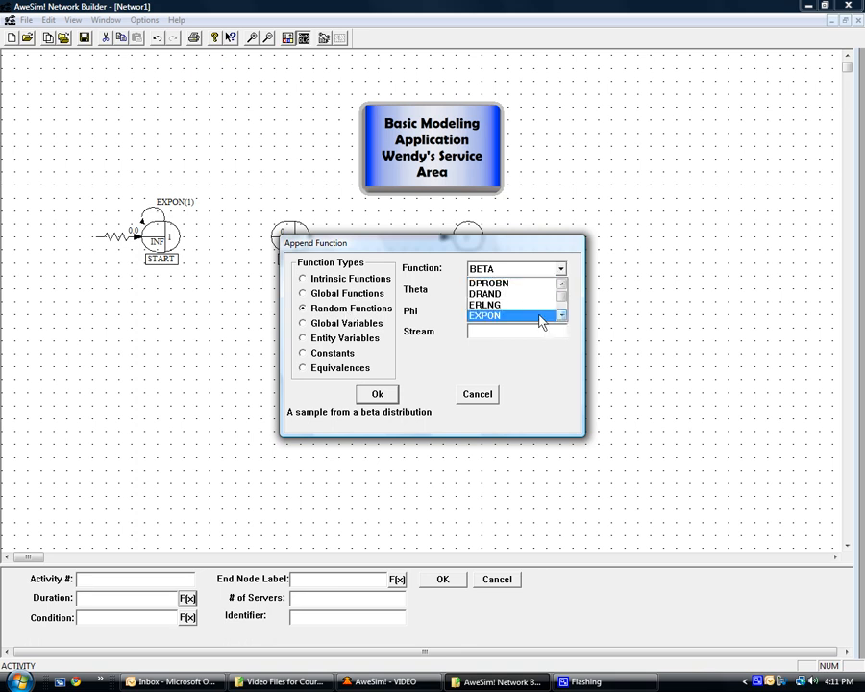
{"action": "left_click", "coordinate": [533, 318]}
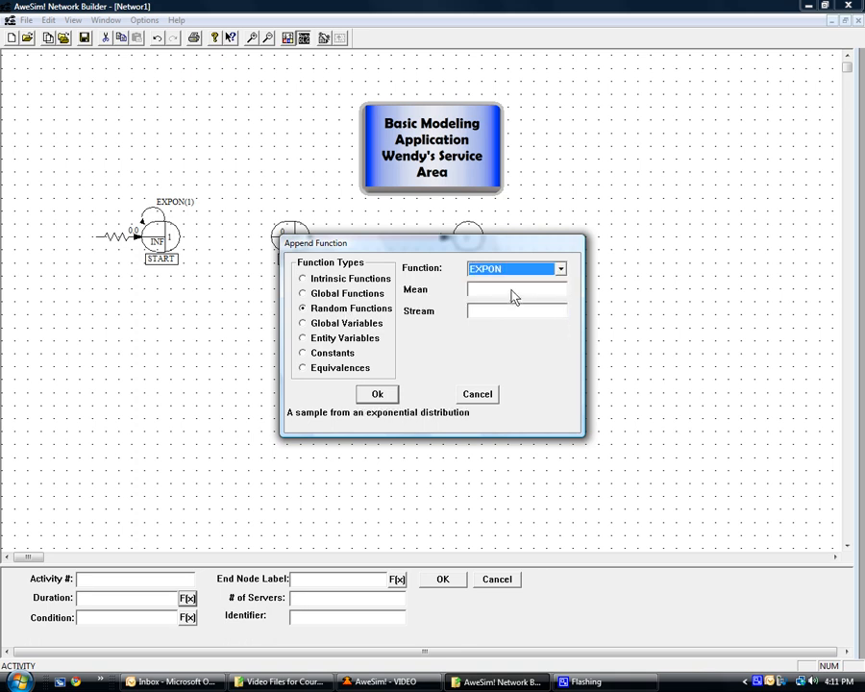
{"action": "left_click", "coordinate": [514, 294]}
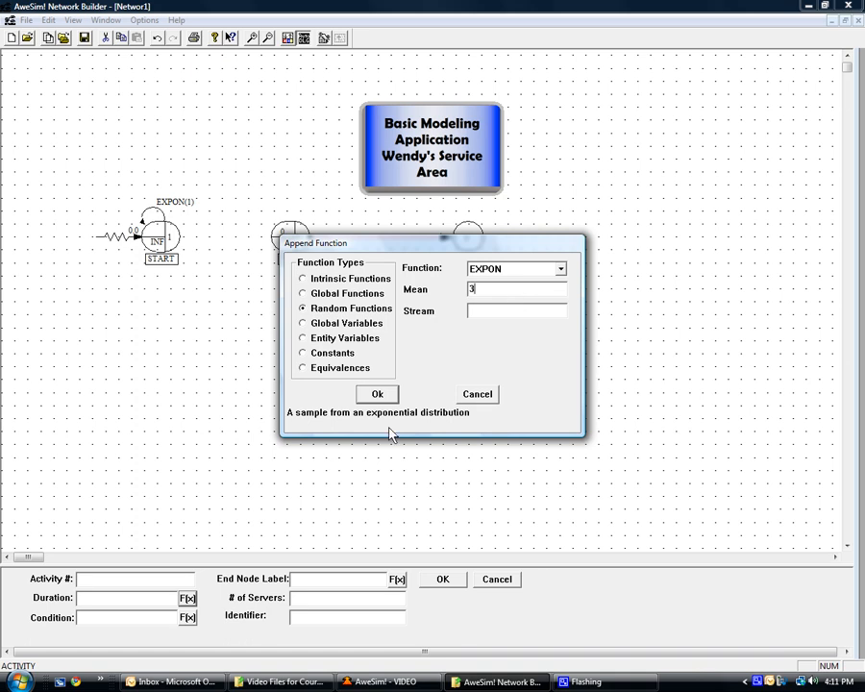
{"action": "left_click", "coordinate": [376, 396]}
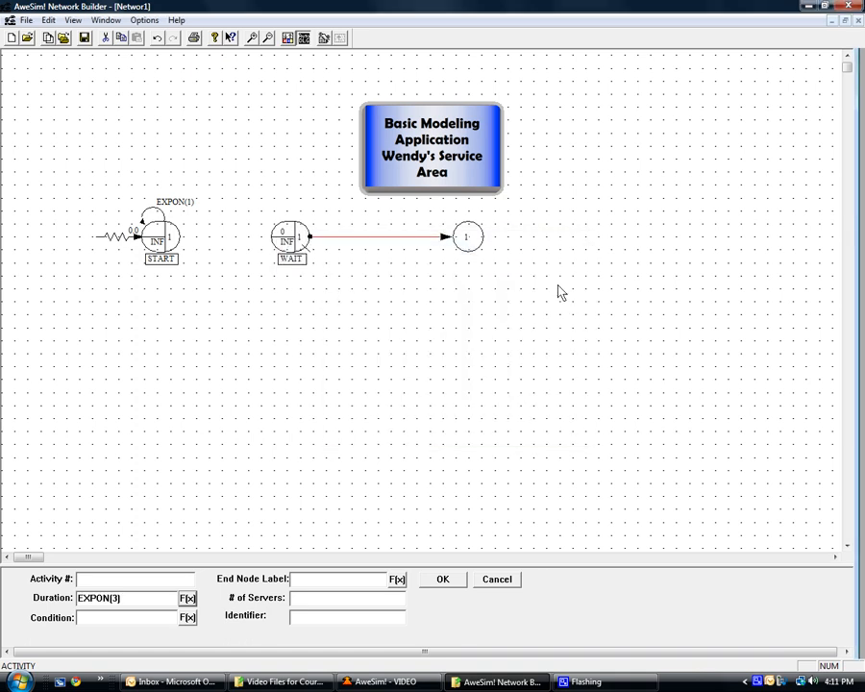
Set the number of servers of the activity after WAIT to 2 and accept its settings.
{"action": "left_click", "coordinate": [321, 603]}
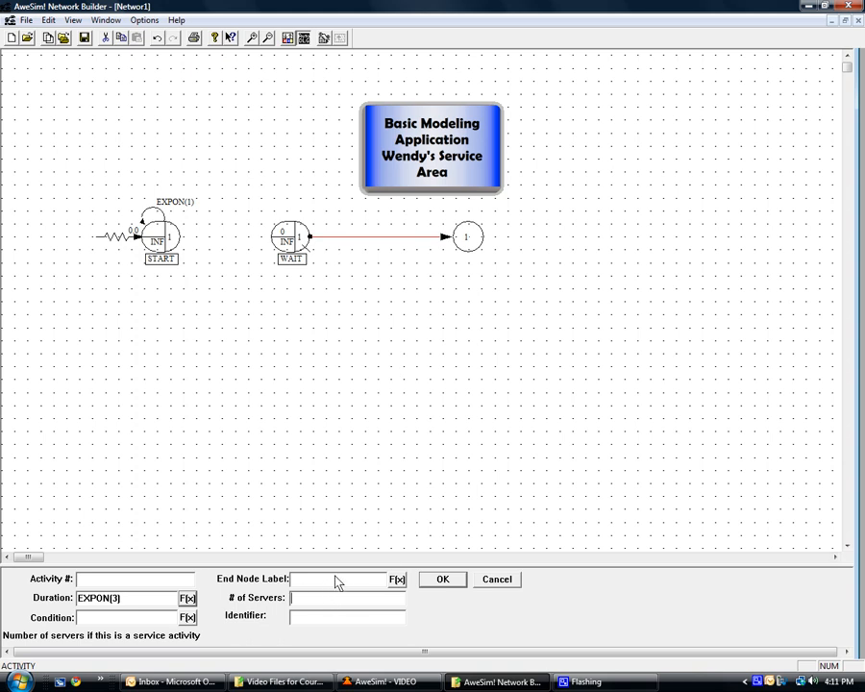
{"action": "type", "text": "2"}
{"action": "left_click", "coordinate": [429, 584]}
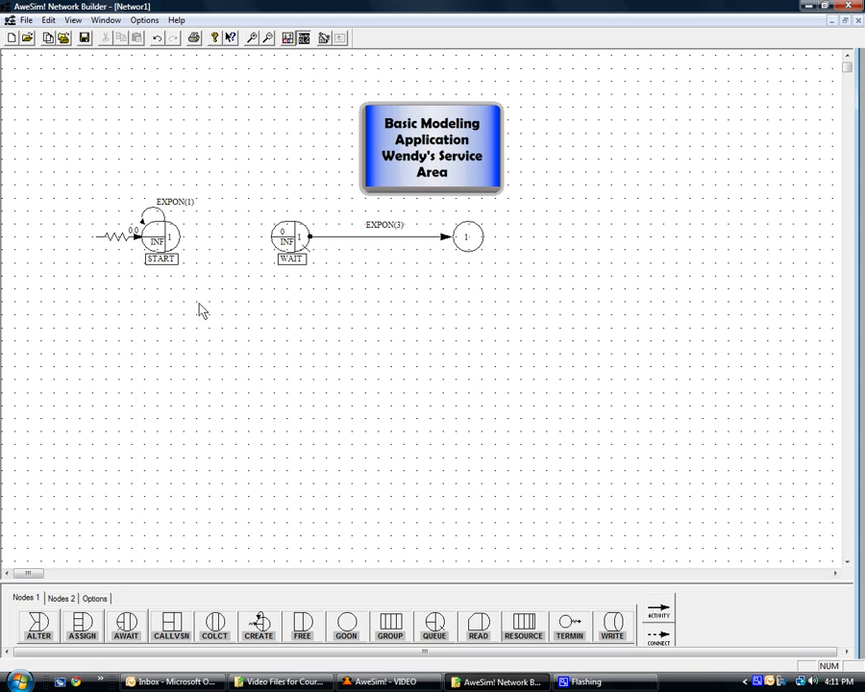
Draw an activity from the START node to the WAIT queue with a duration of 1.5.
{"action": "left_click", "coordinate": [158, 240]}
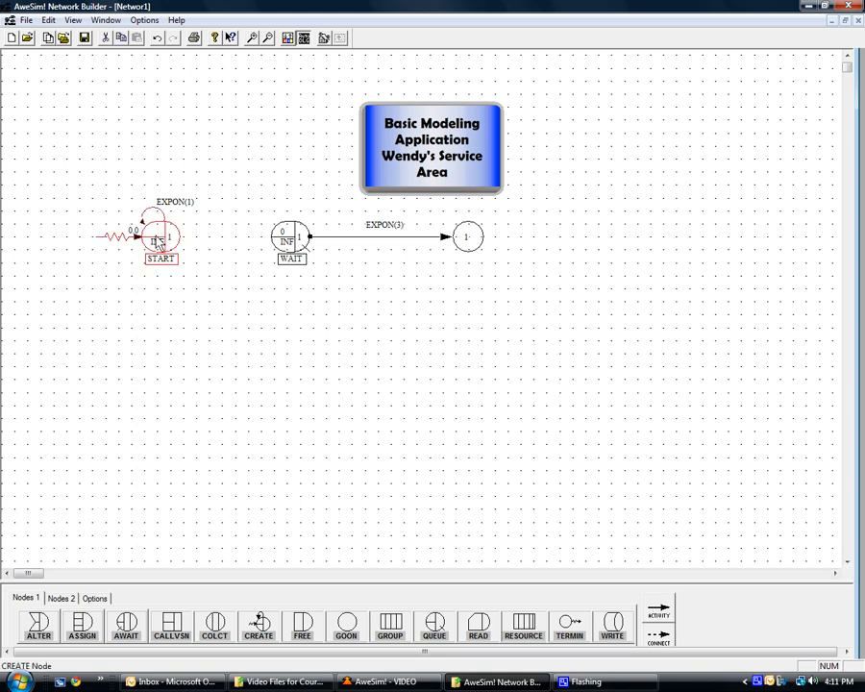
{"action": "left_click_drag", "start_coordinate": [181, 237], "coordinate": [285, 236]}
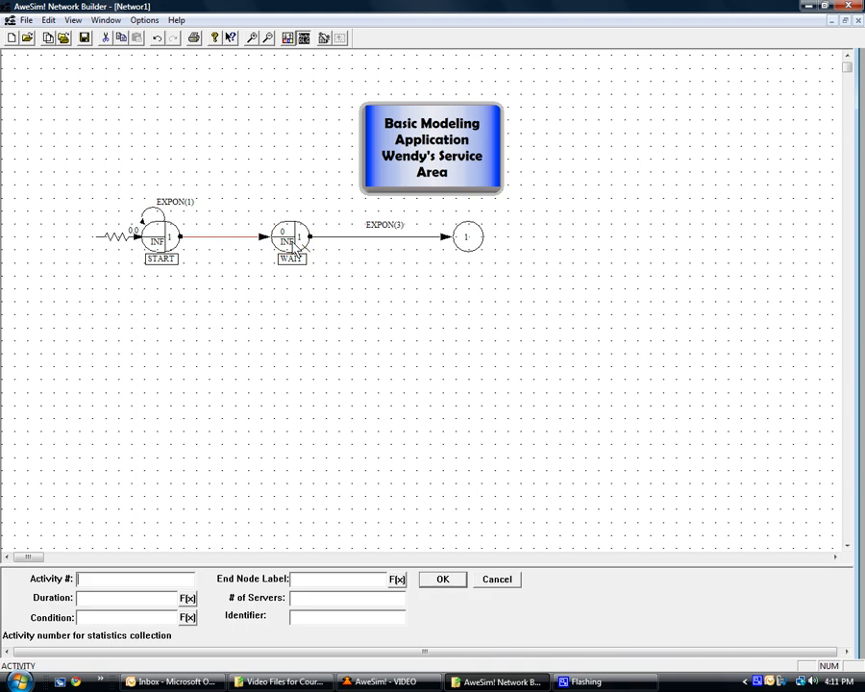
{"action": "left_click", "coordinate": [141, 600]}
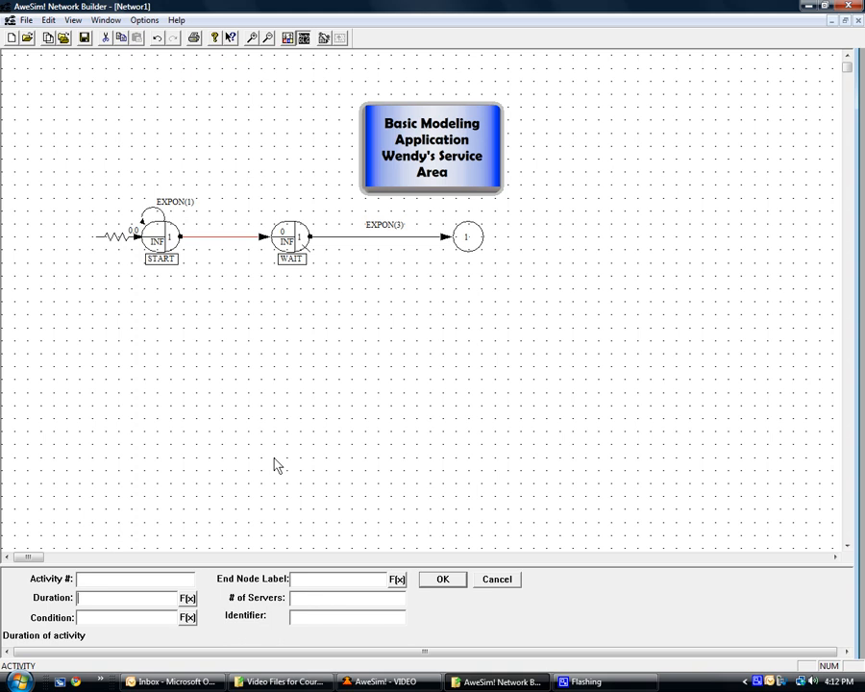
{"action": "type", "text": "1.5"}
{"action": "left_click", "coordinate": [441, 580]}
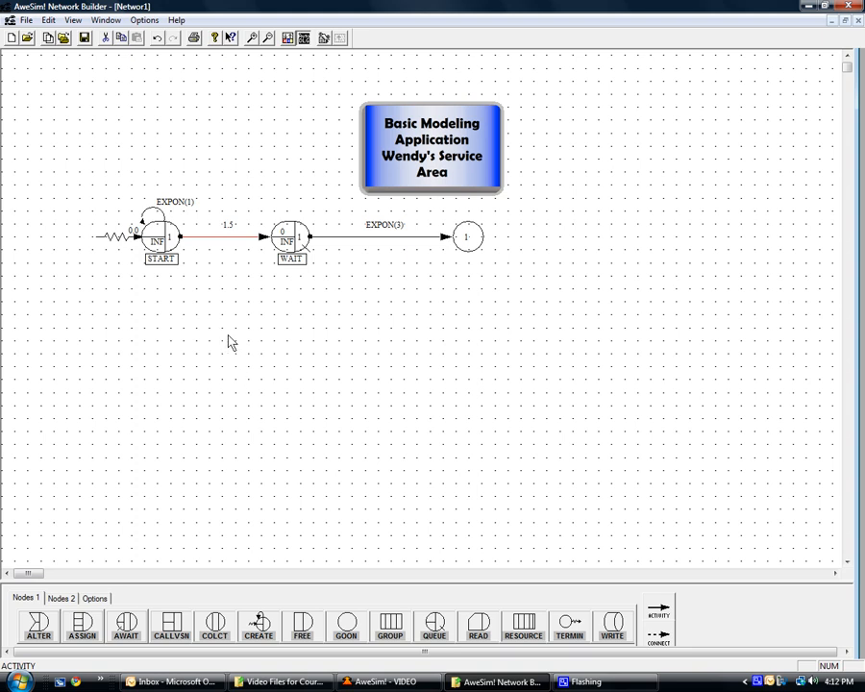
Edit the START node so that TNOW is saved in ATRIB[1].
{"action": "left_click", "coordinate": [161, 245]}
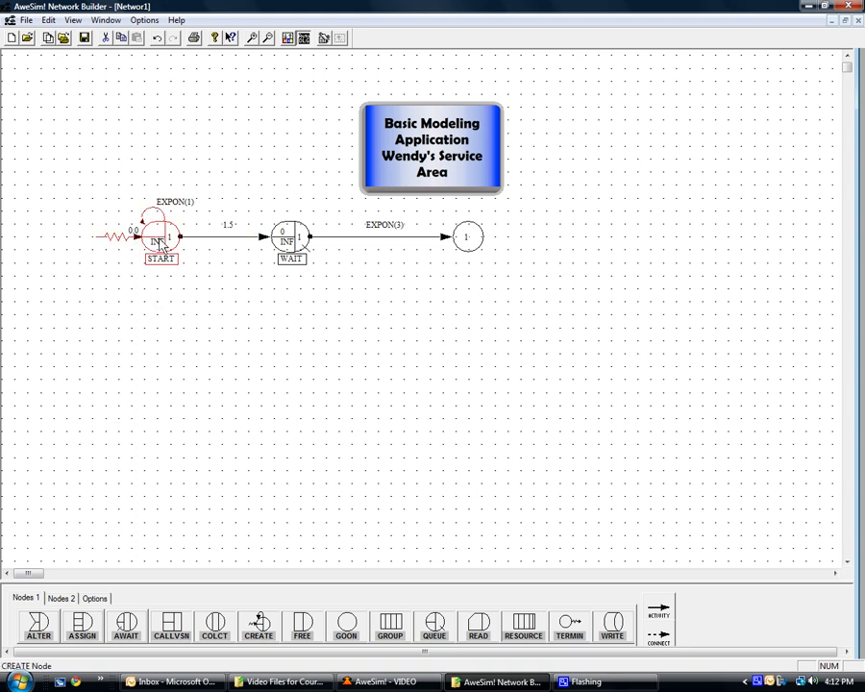
{"action": "double_click", "coordinate": [161, 245]}
{"action": "left_click", "coordinate": [285, 607]}
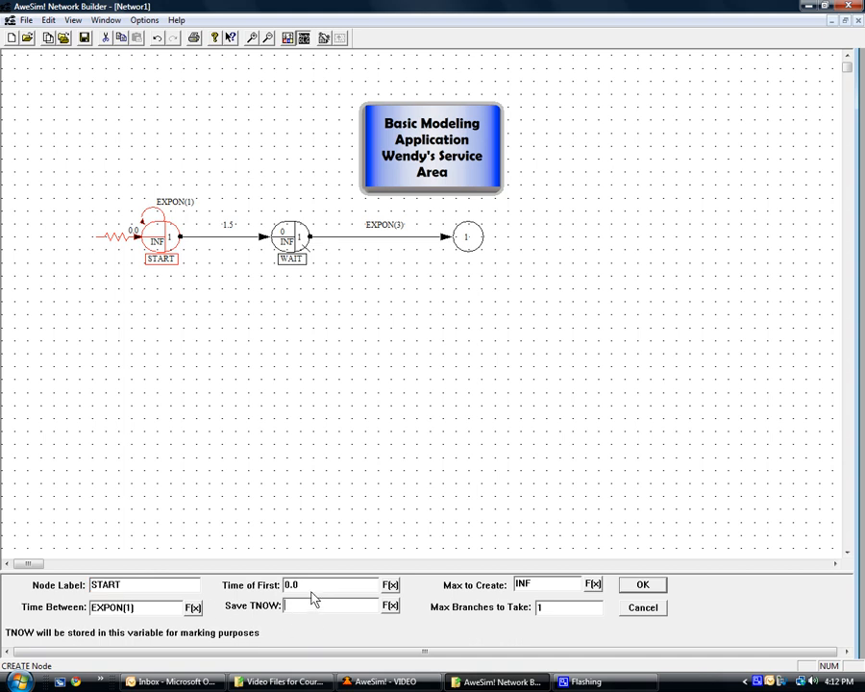
{"action": "type", "text": "ATRIB[1"}
{"action": "left_click", "coordinate": [642, 584]}
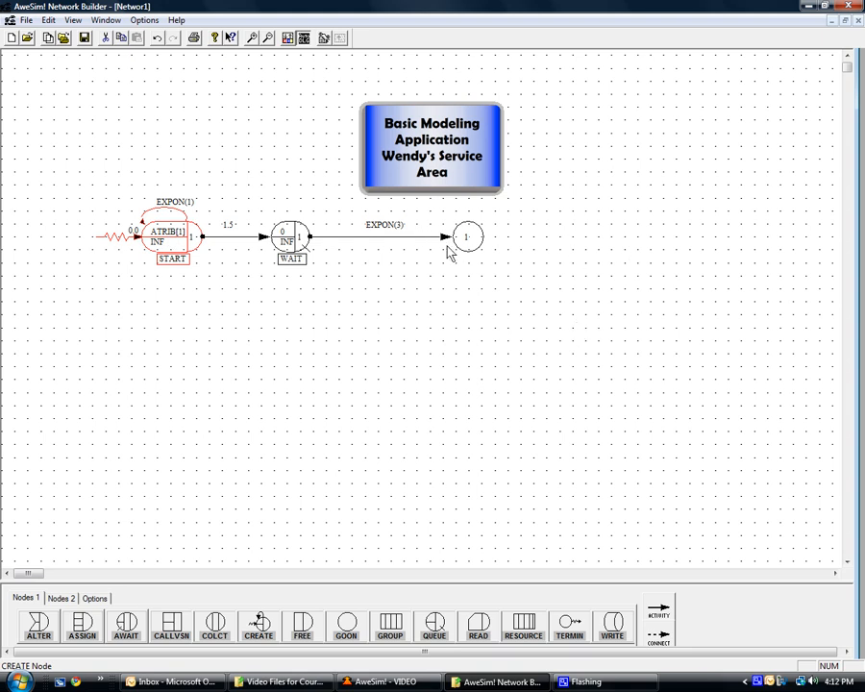
Add a COLCT node after the GOON node with COLCT number 1, value TNOW - ATIRB[1] and identifier TISYS.
{"action": "left_click", "coordinate": [216, 622]}
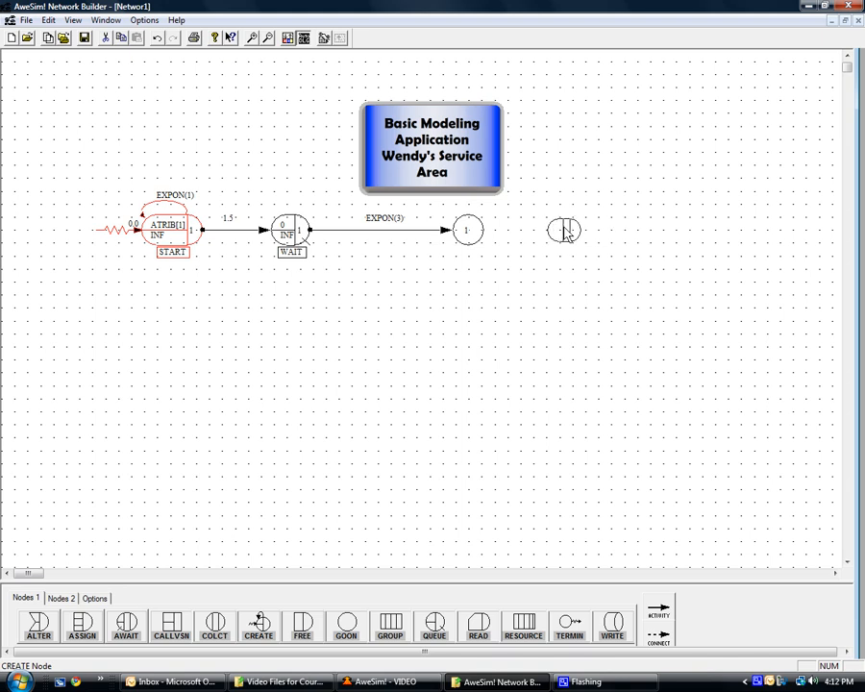
{"action": "left_click", "coordinate": [564, 230]}
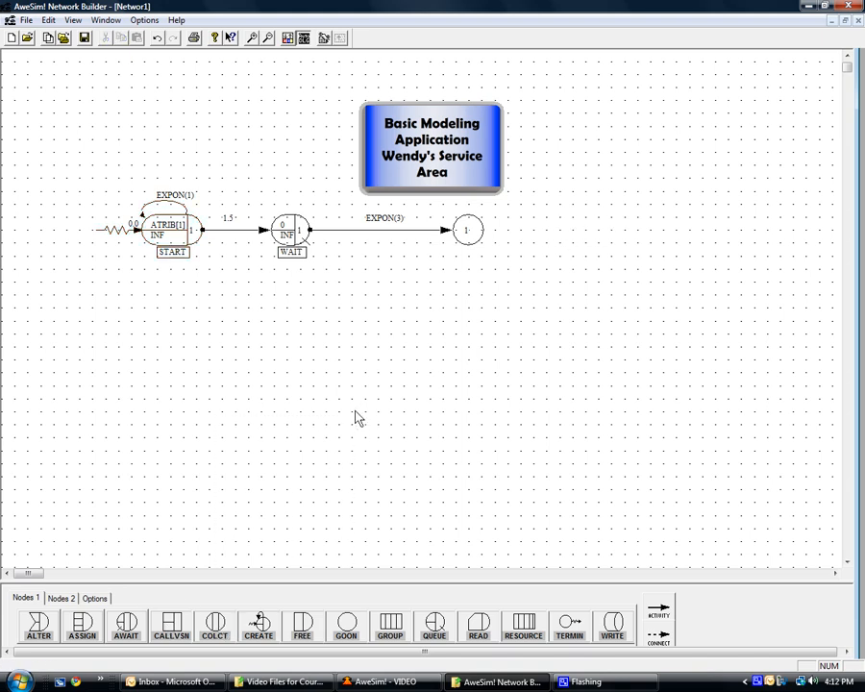
{"action": "left_click_drag", "start_coordinate": [216, 630], "coordinate": [558, 235]}
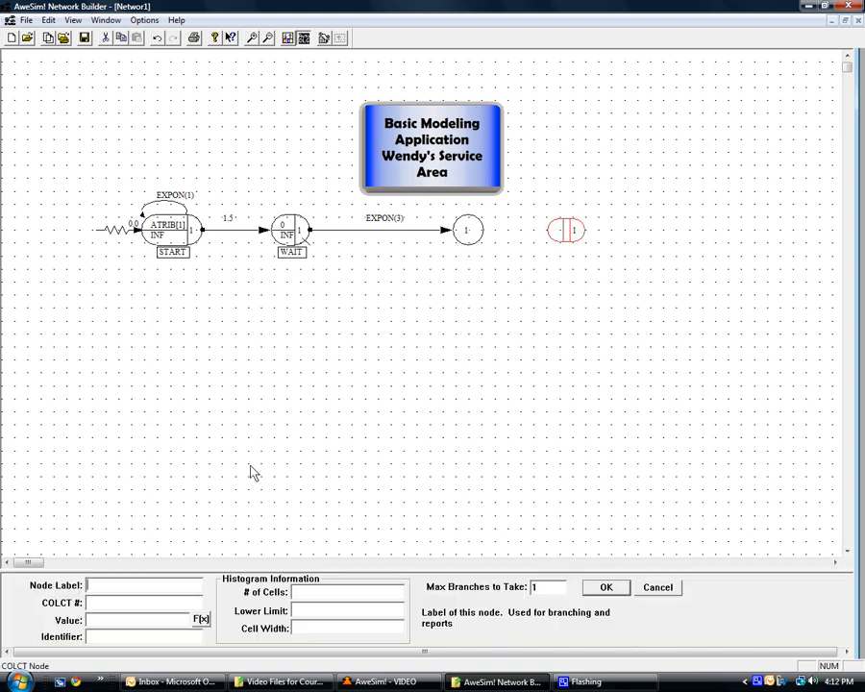
{"action": "left_click", "coordinate": [117, 606]}
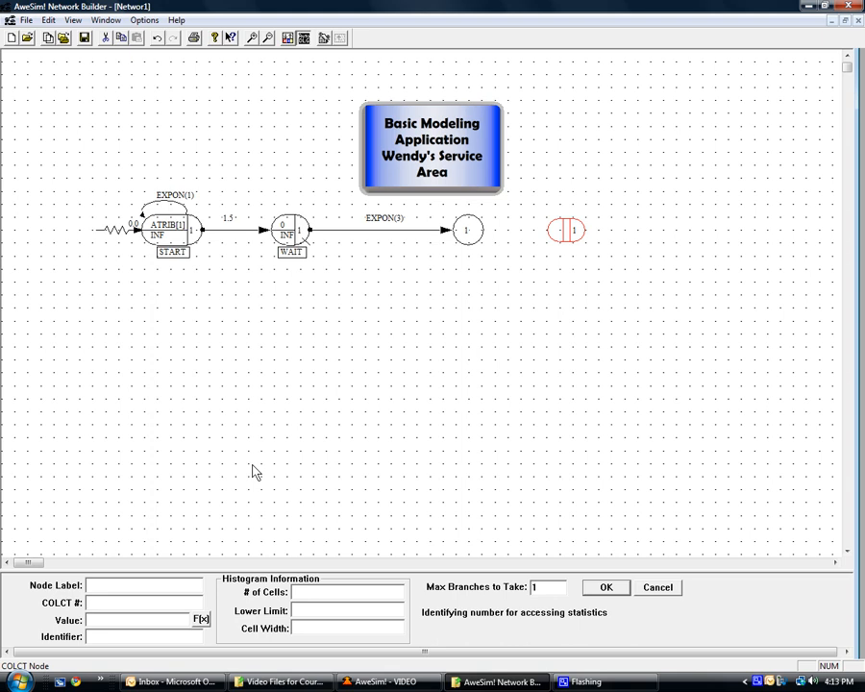
{"action": "left_click", "coordinate": [143, 620]}
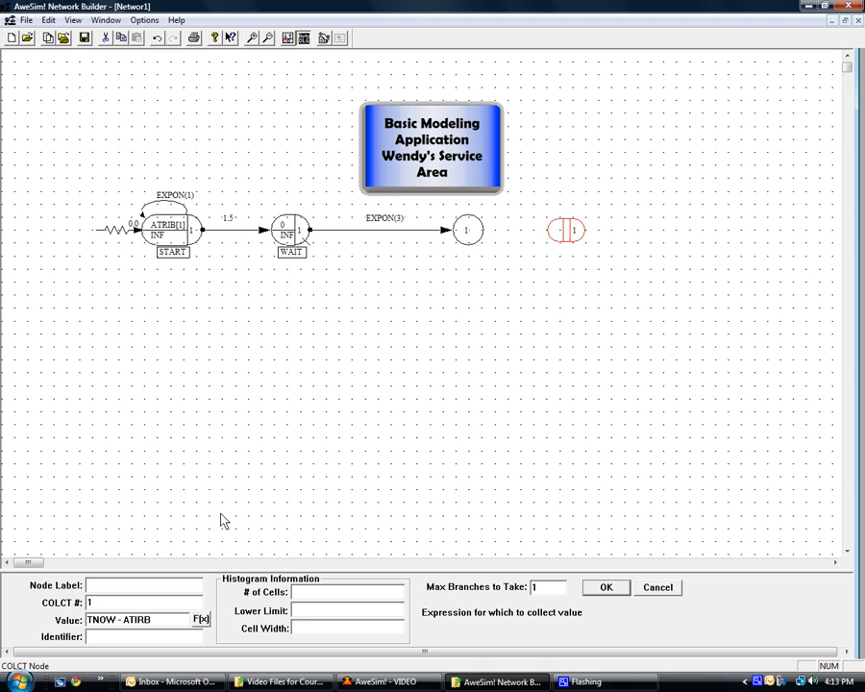
{"action": "left_click", "coordinate": [139, 637]}
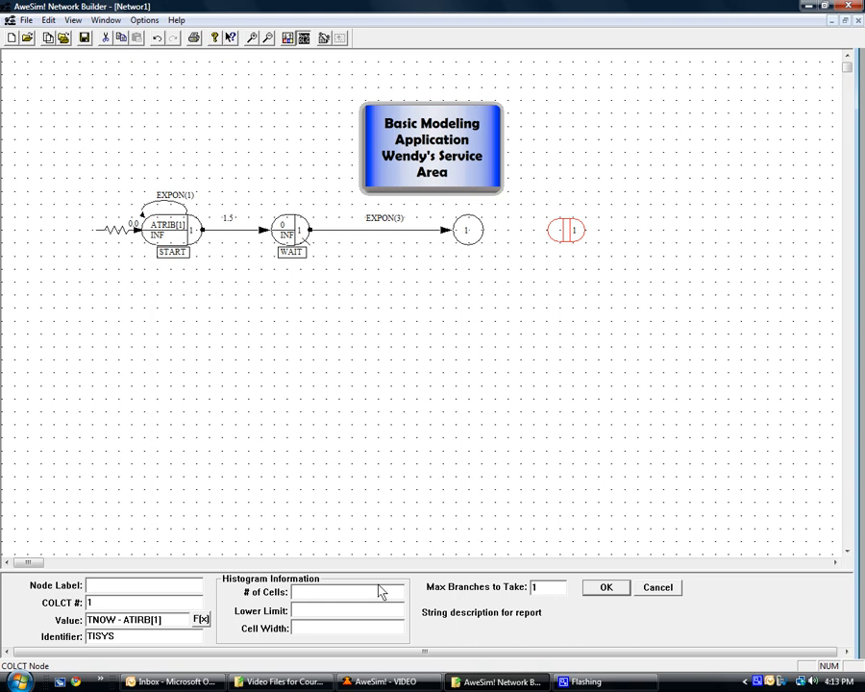
{"action": "left_click", "coordinate": [604, 589]}
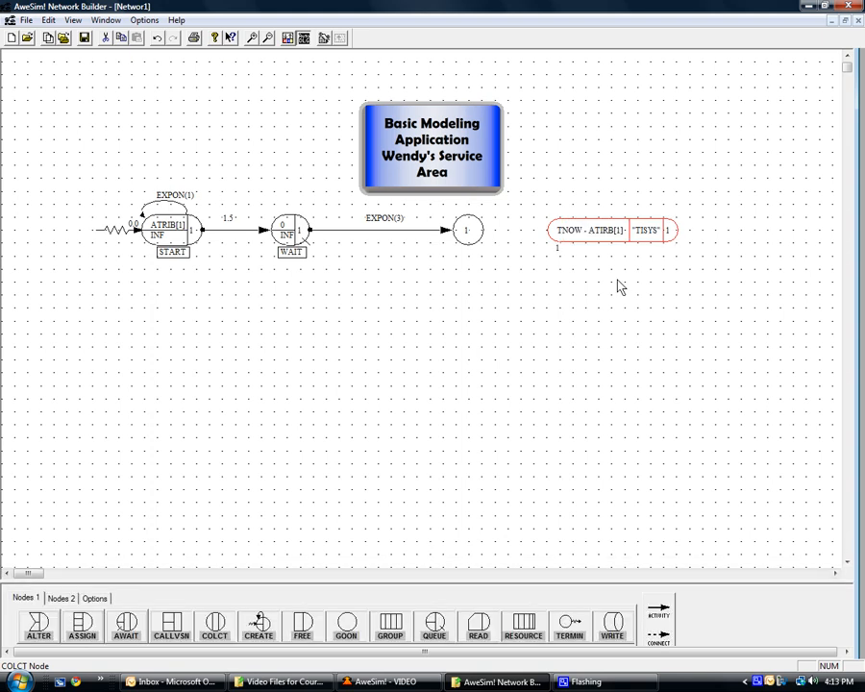
Draw an activity from the GOON node to the COLCT node, leaving all its settings blank.
{"action": "left_click", "coordinate": [659, 610]}
{"action": "left_click", "coordinate": [465, 237]}
{"action": "left_click", "coordinate": [562, 231]}
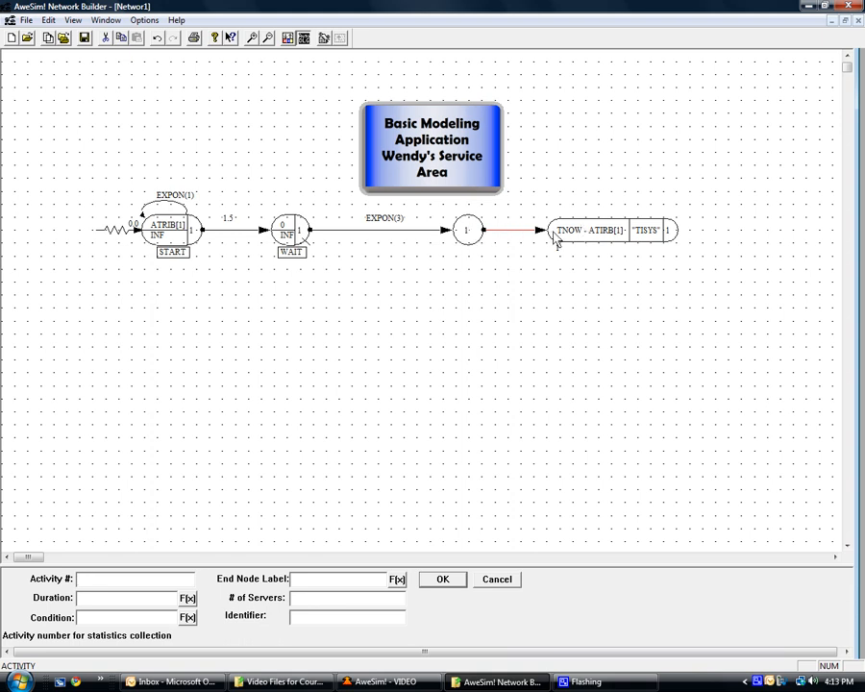
{"action": "left_click", "coordinate": [112, 602]}
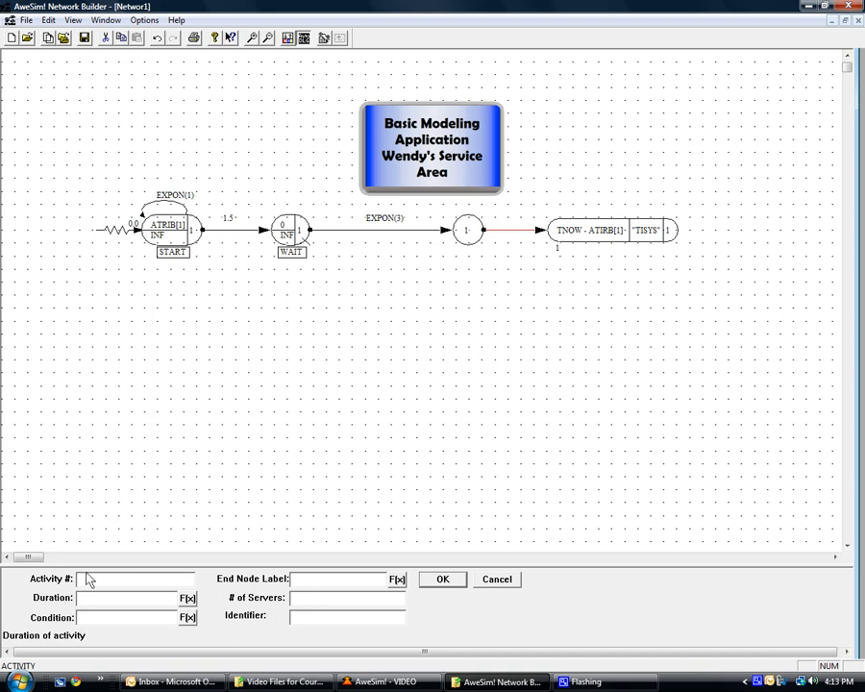
{"action": "left_click", "coordinate": [452, 584]}
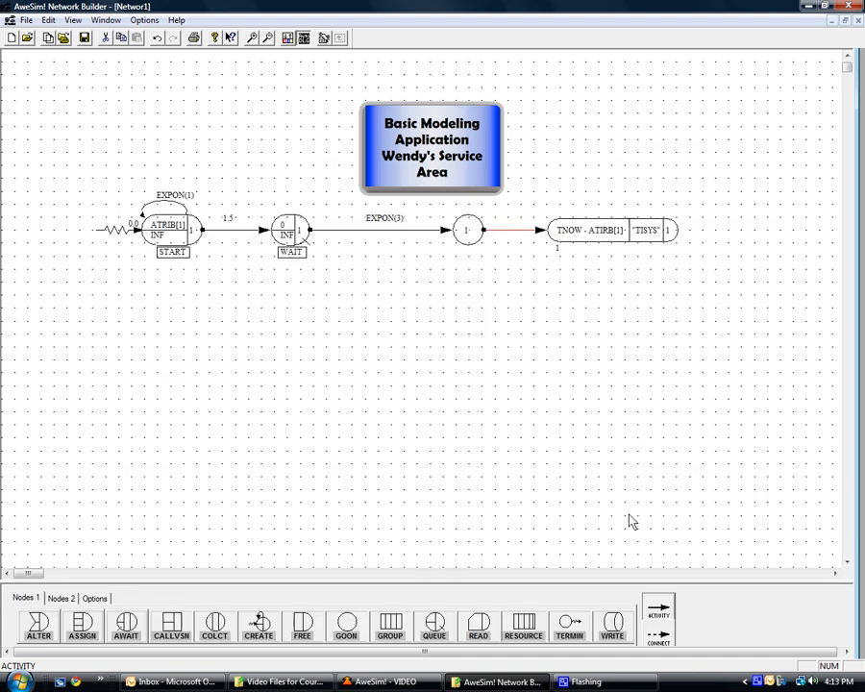
Place a TERMIN node after the COLCT node and accept its termination count of INF without a label.
{"action": "left_click", "coordinate": [568, 629]}
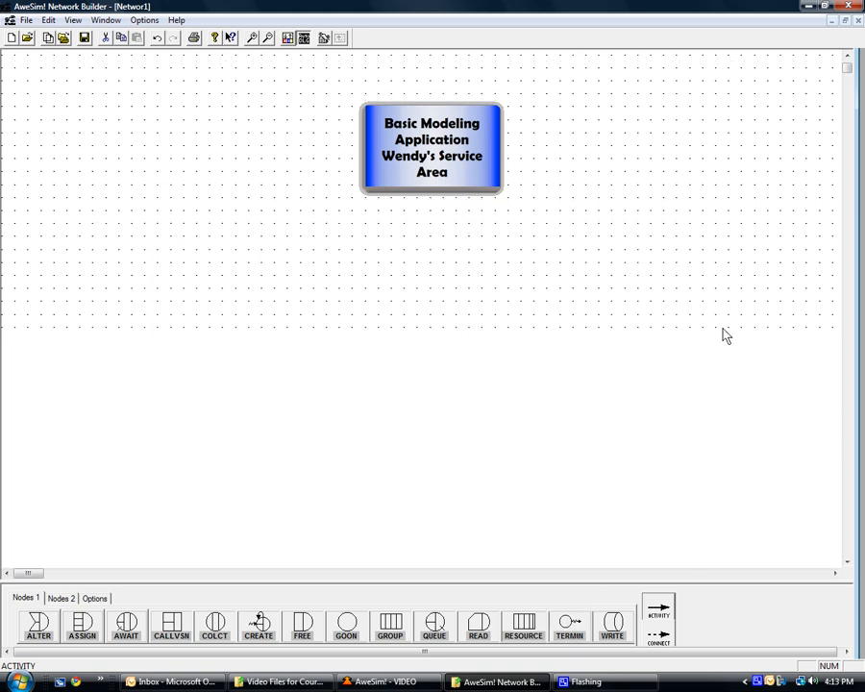
{"action": "left_click", "coordinate": [751, 227]}
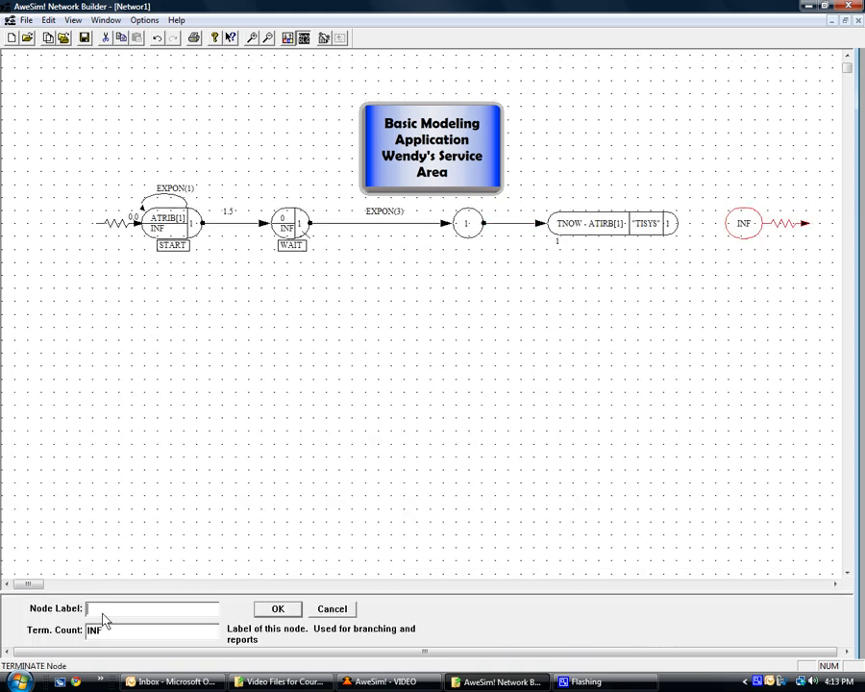
{"action": "left_click", "coordinate": [277, 610]}
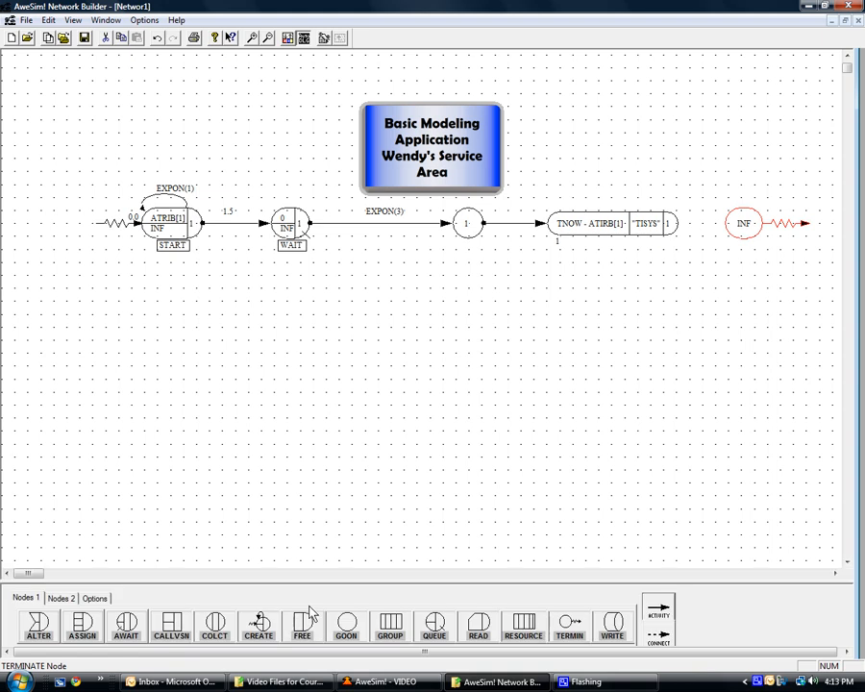
Connect the COLCT node to the TERMIN node with an activity whose settings are left blank.
{"action": "left_click", "coordinate": [662, 615]}
{"action": "left_click", "coordinate": [658, 226]}
{"action": "left_click", "coordinate": [747, 229]}
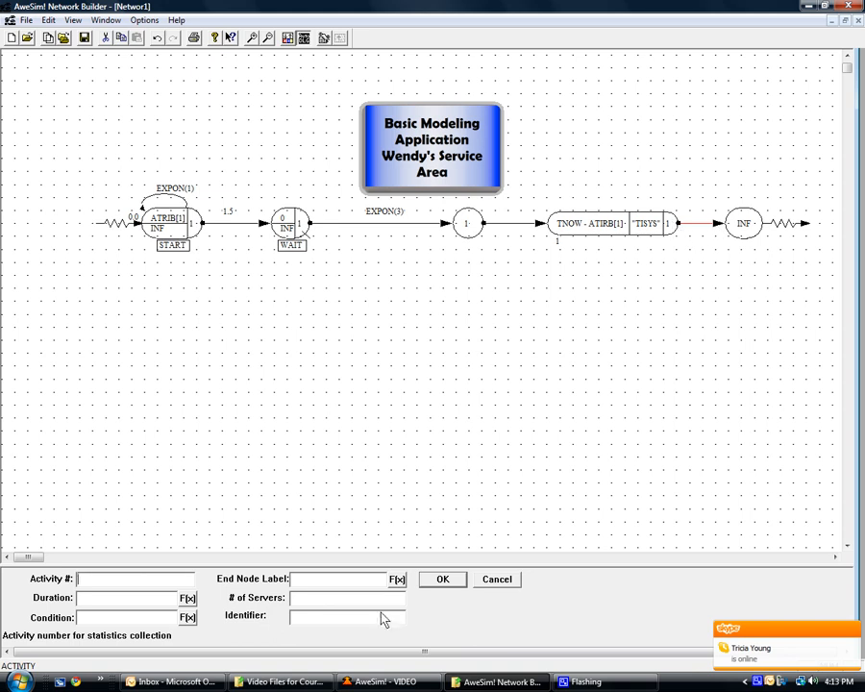
{"action": "left_click", "coordinate": [429, 581]}
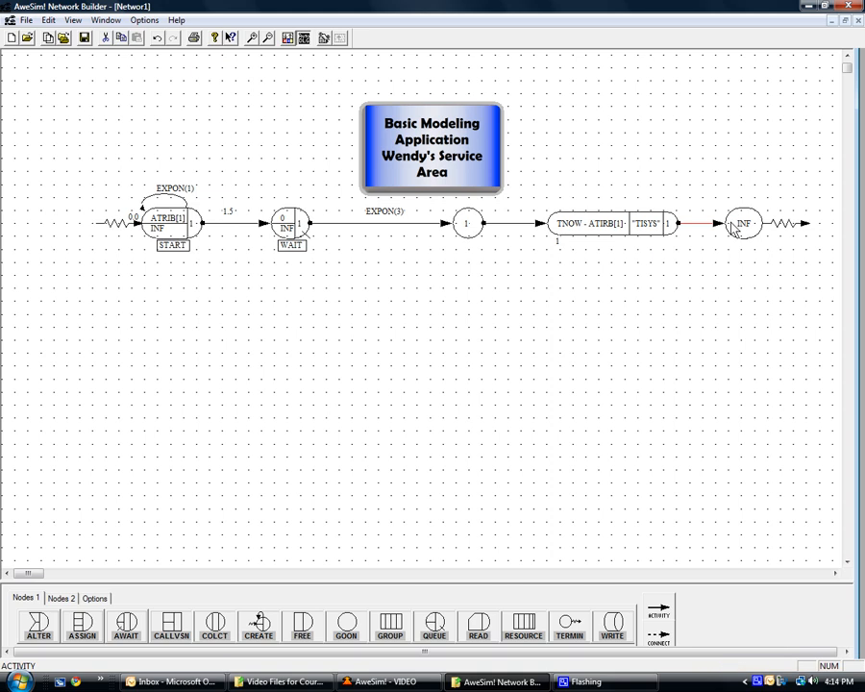
{"action": "left_click", "coordinate": [650, 320]}
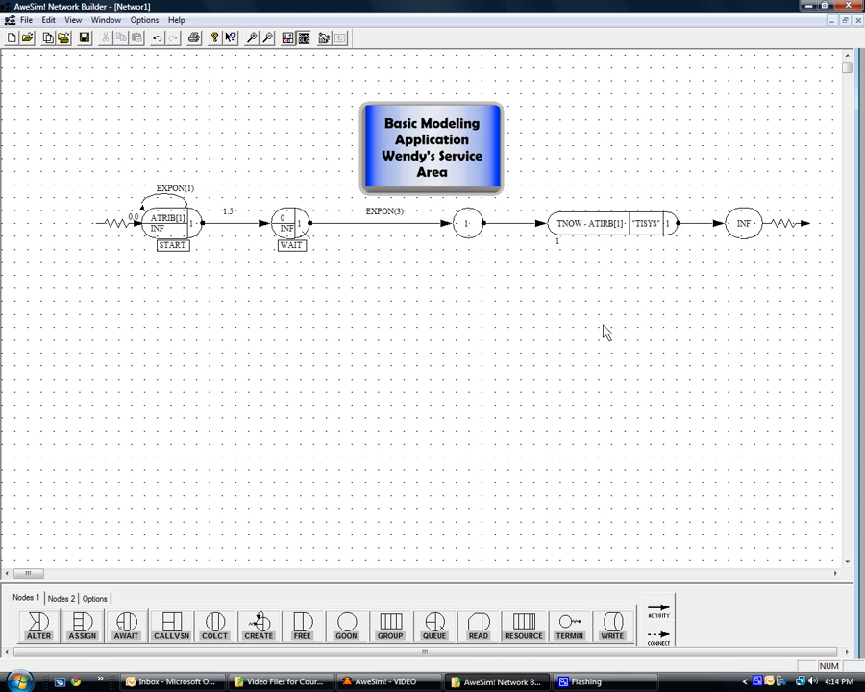
Save the network under the name NET1 and close the Network Builder.
{"action": "left_click", "coordinate": [27, 21]}
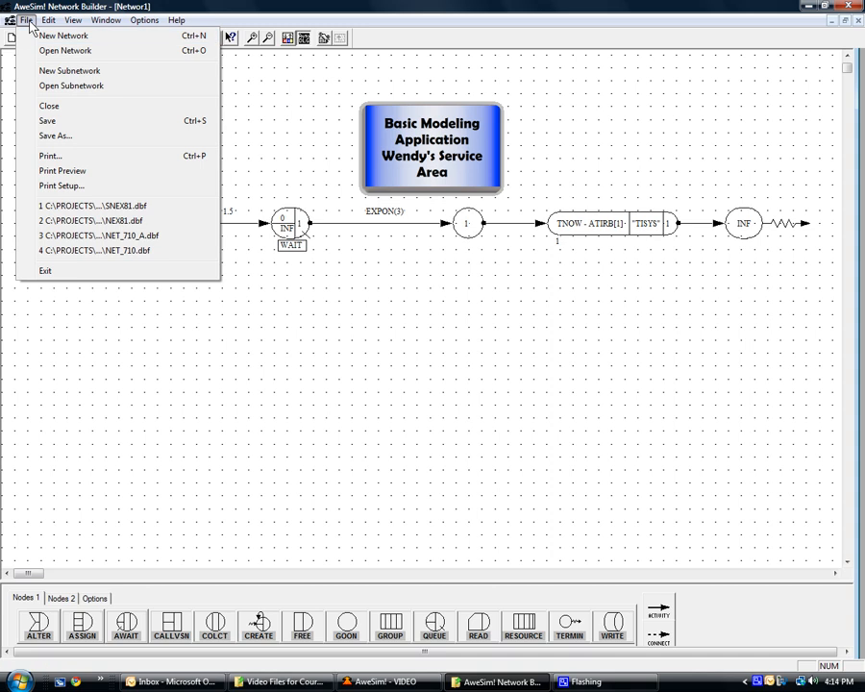
{"action": "left_click", "coordinate": [60, 136]}
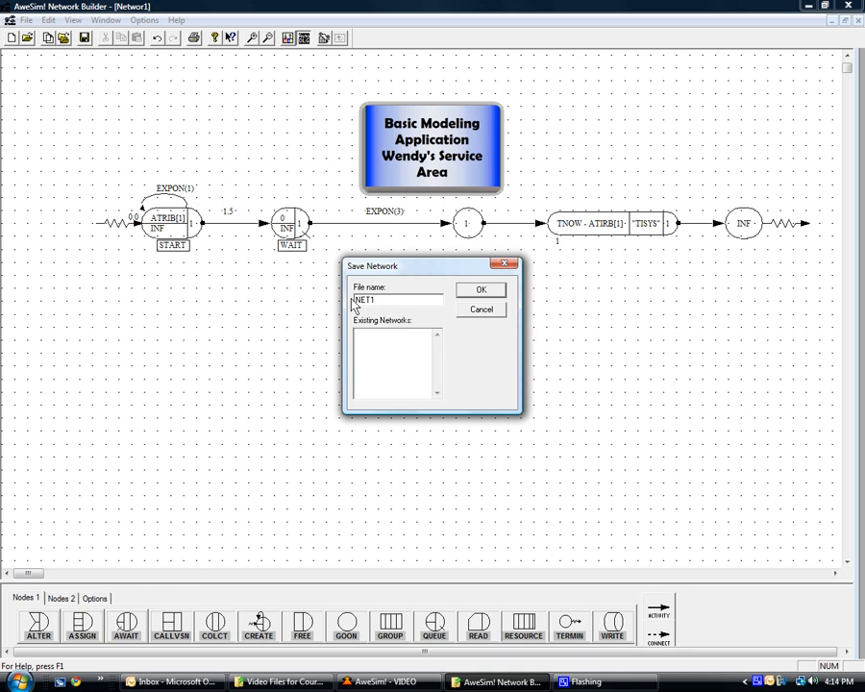
{"action": "left_click", "coordinate": [485, 294]}
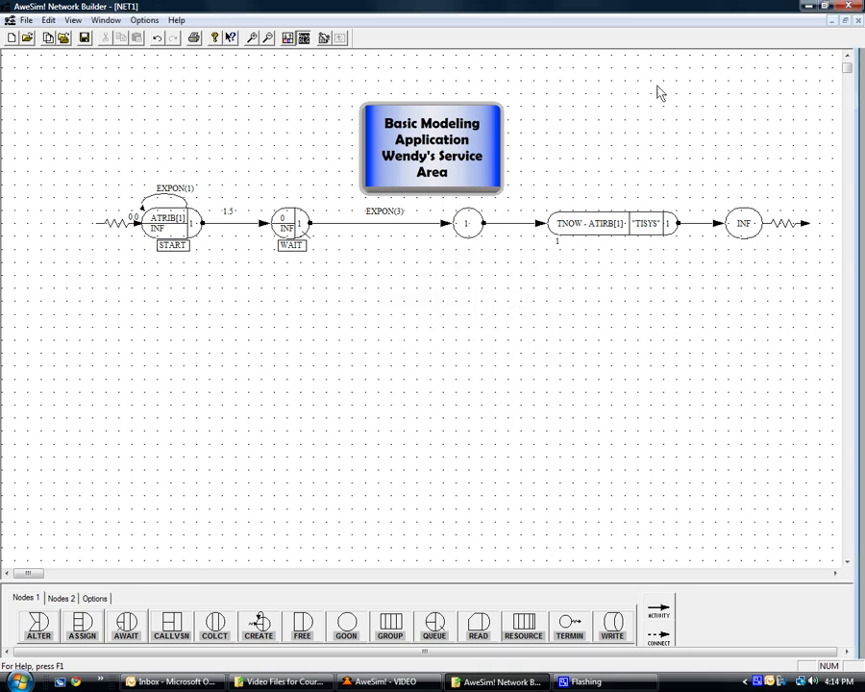
{"action": "left_click", "coordinate": [851, 7]}
Add the available network NET1 to the selected networks of the BASECASE scenario.
{"action": "left_click_drag", "start_coordinate": [416, 34], "coordinate": [419, 222]}
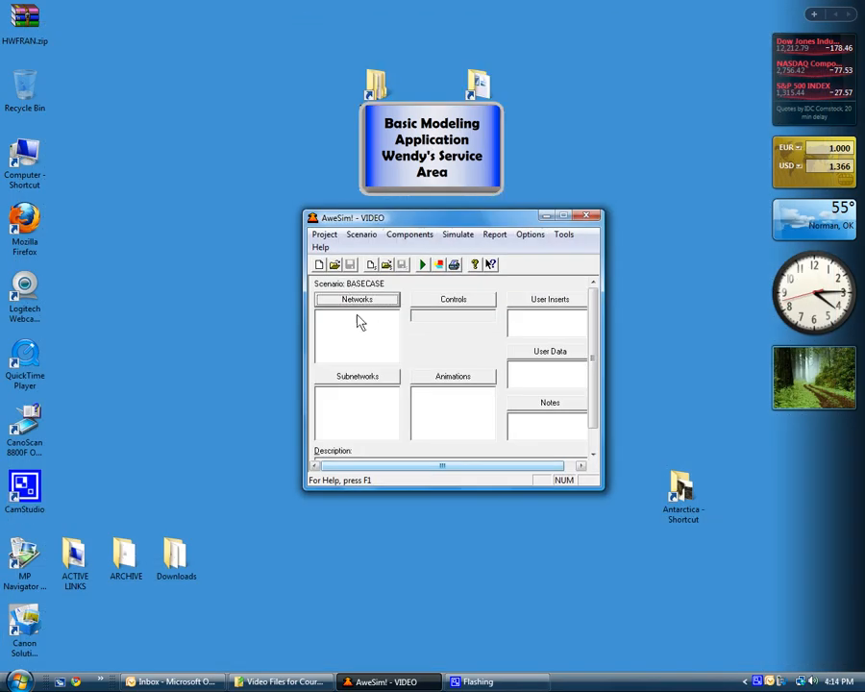
{"action": "left_click", "coordinate": [361, 302]}
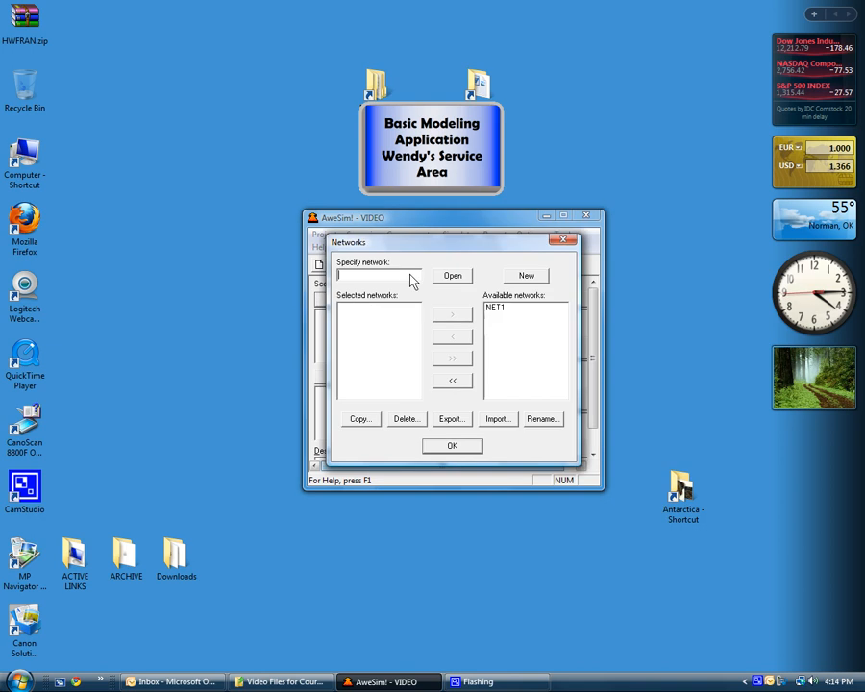
{"action": "left_click", "coordinate": [496, 309]}
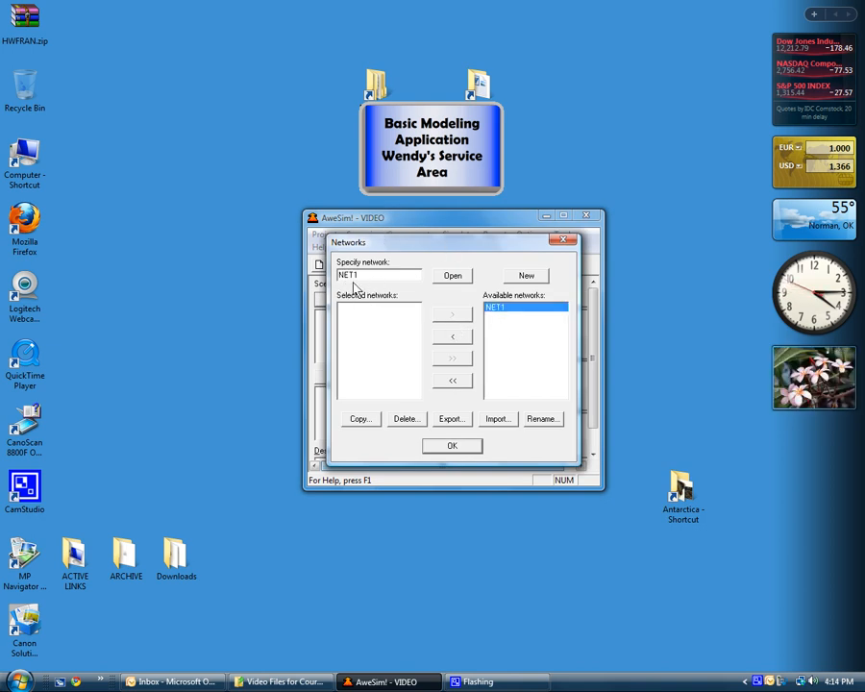
{"action": "left_click", "coordinate": [463, 339]}
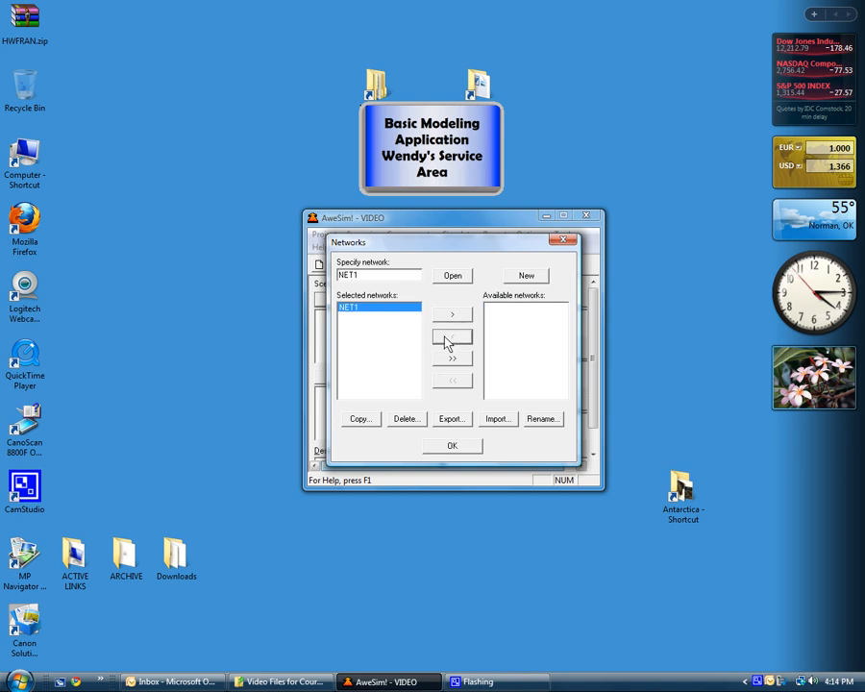
{"action": "left_click", "coordinate": [469, 455]}
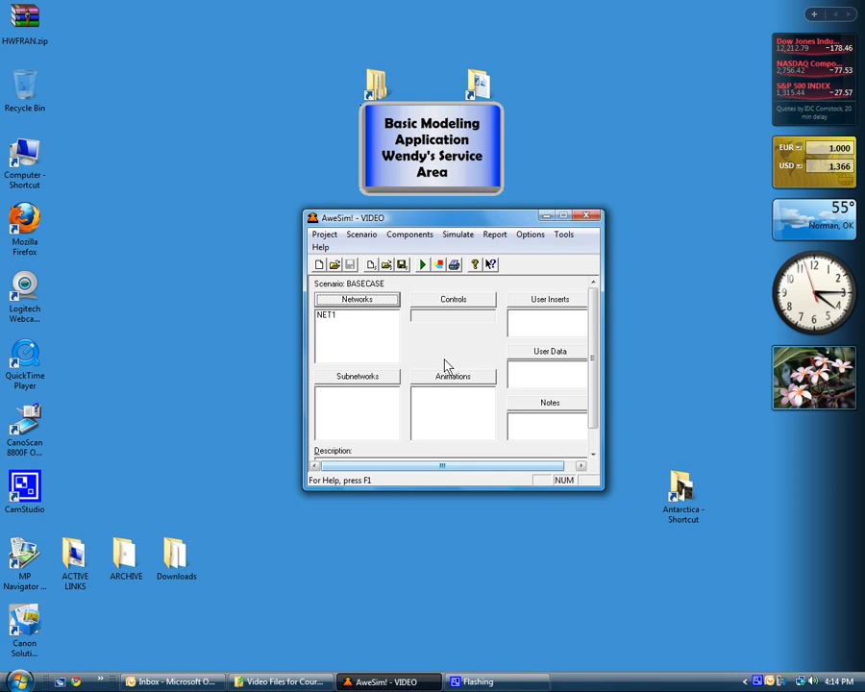
Create a new control and fill its GEN statement with the analyst's name, project Wendy and 1 run.
{"action": "left_click", "coordinate": [470, 305]}
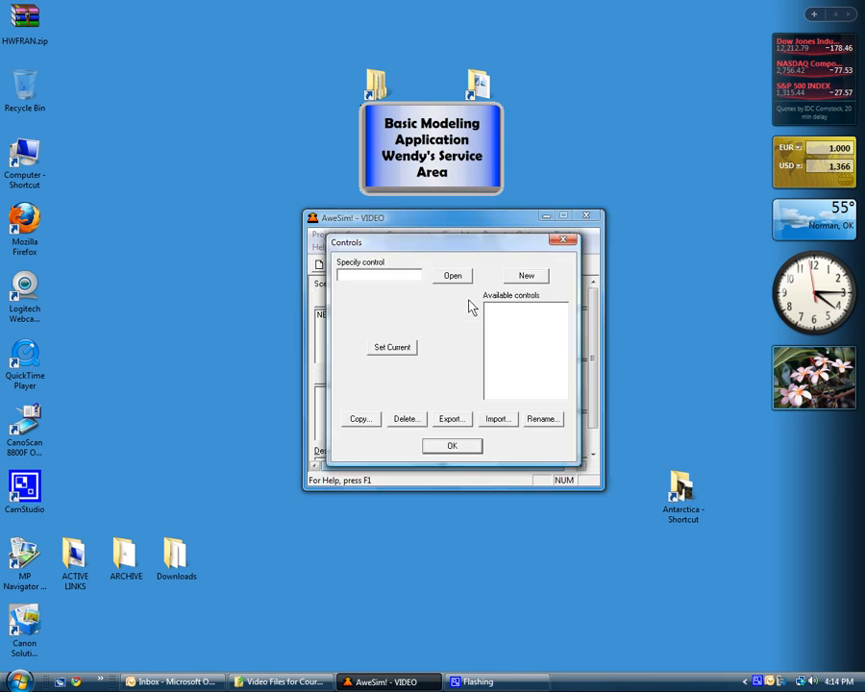
{"action": "left_click", "coordinate": [525, 278]}
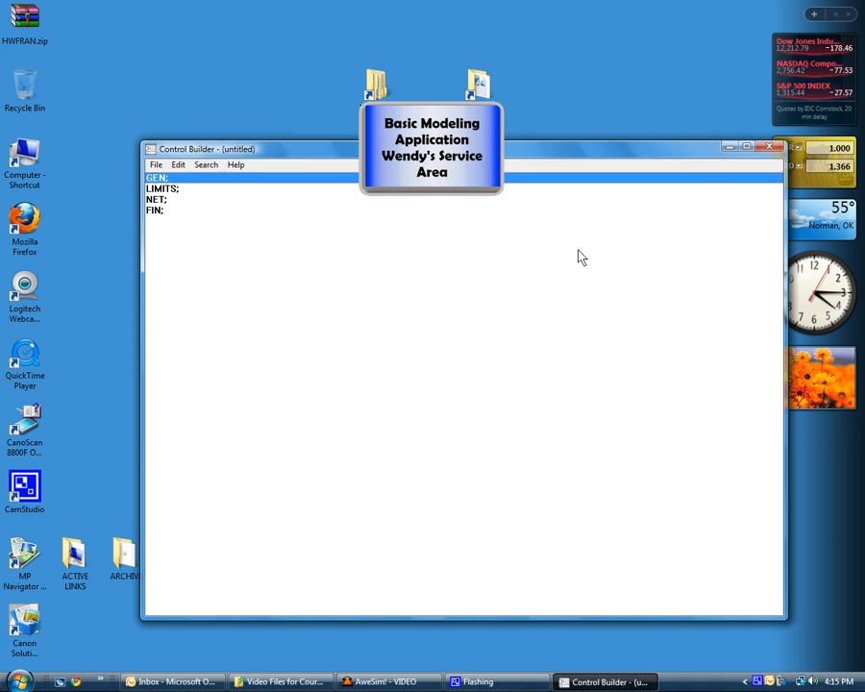
{"action": "double_click", "coordinate": [169, 181]}
{"action": "left_click", "coordinate": [223, 296]}
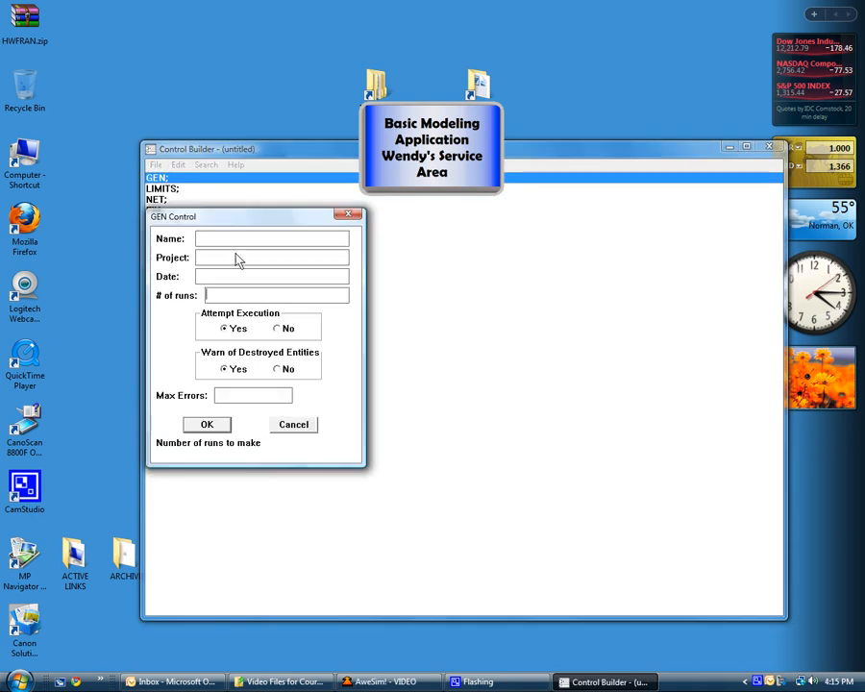
{"action": "left_click", "coordinate": [216, 239]}
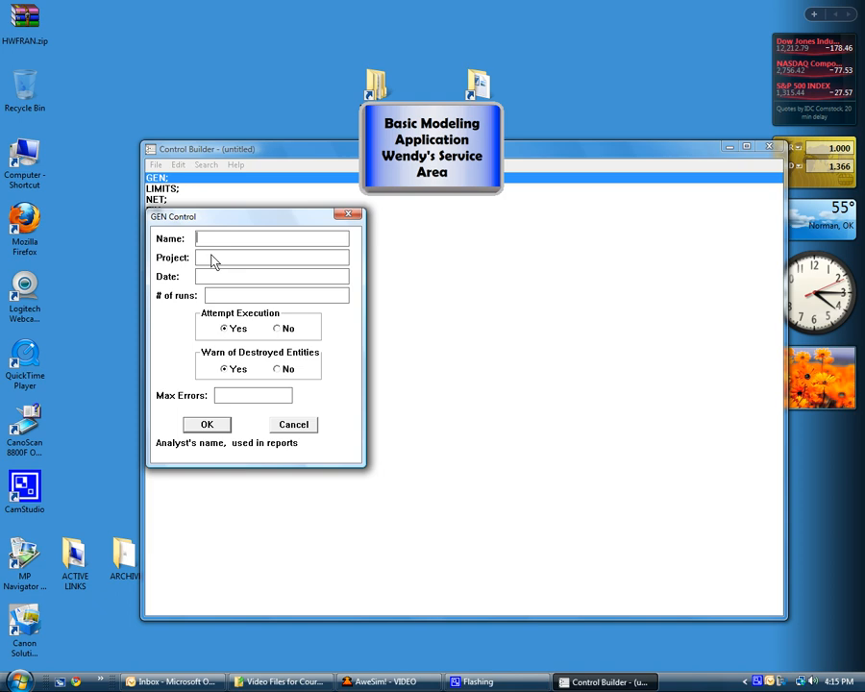
{"action": "left_click", "coordinate": [223, 297]}
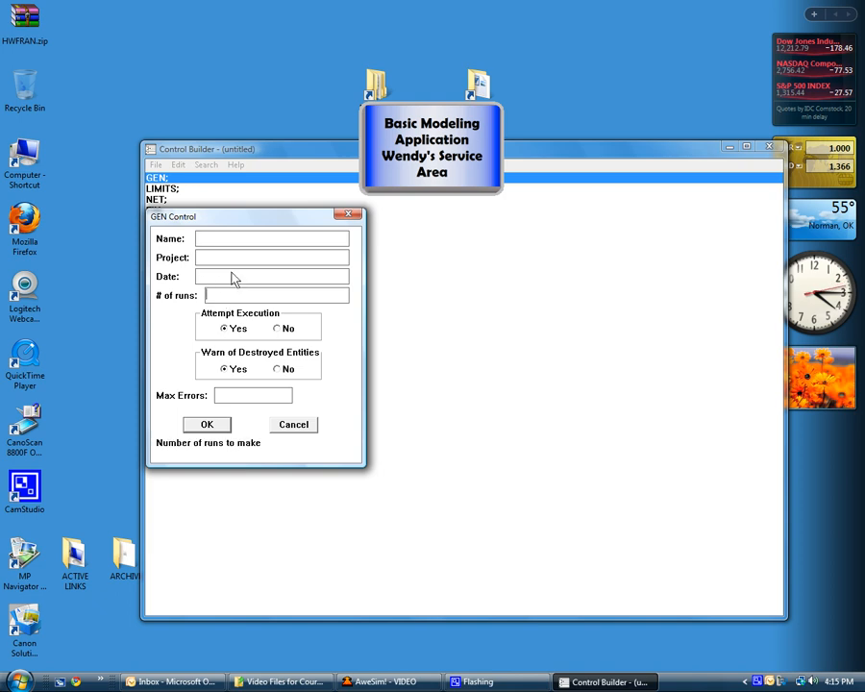
{"action": "type", "text": "1"}
{"action": "left_click", "coordinate": [240, 239]}
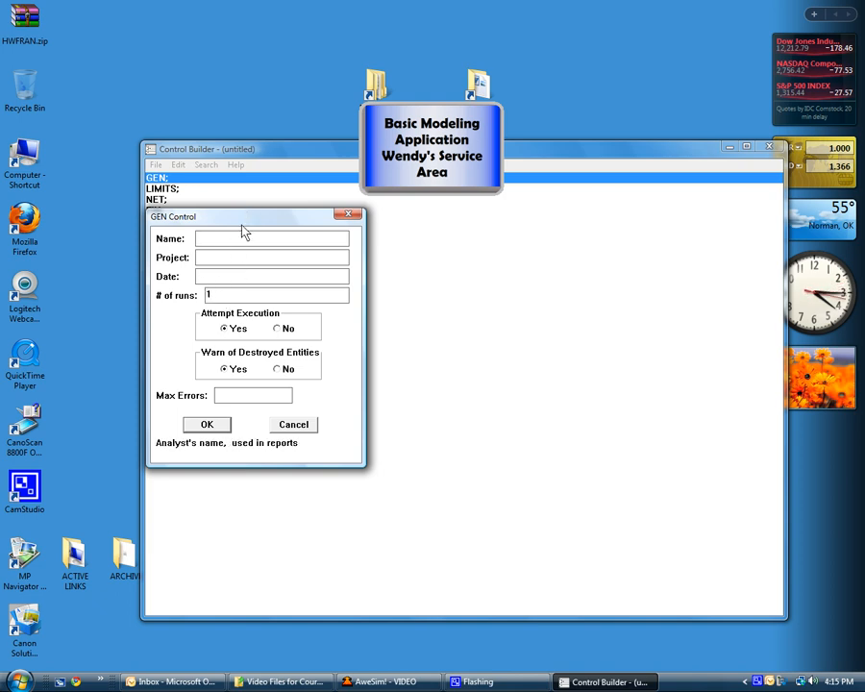
{"action": "type", "text": "Grant"}
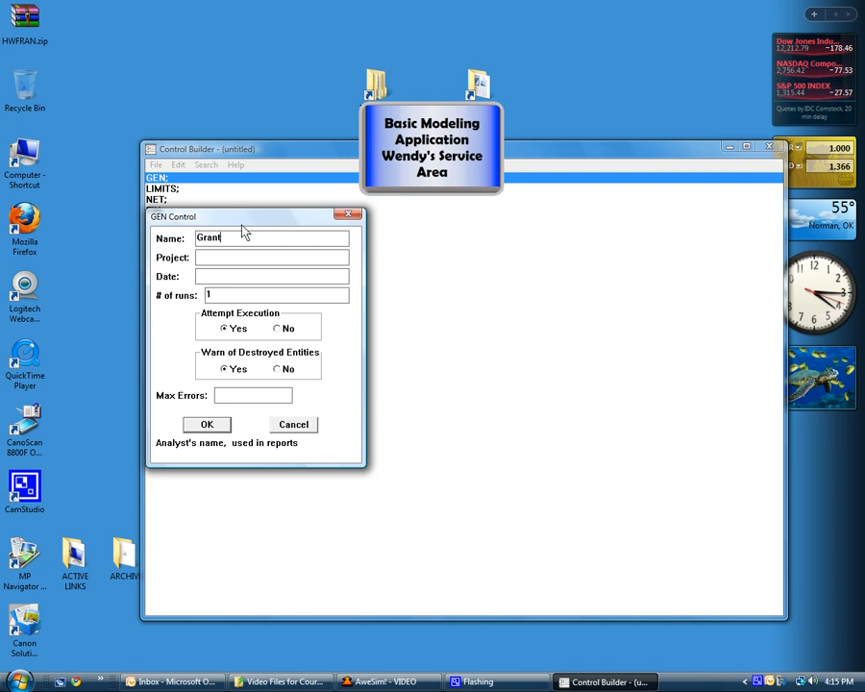
{"action": "left_click", "coordinate": [228, 256]}
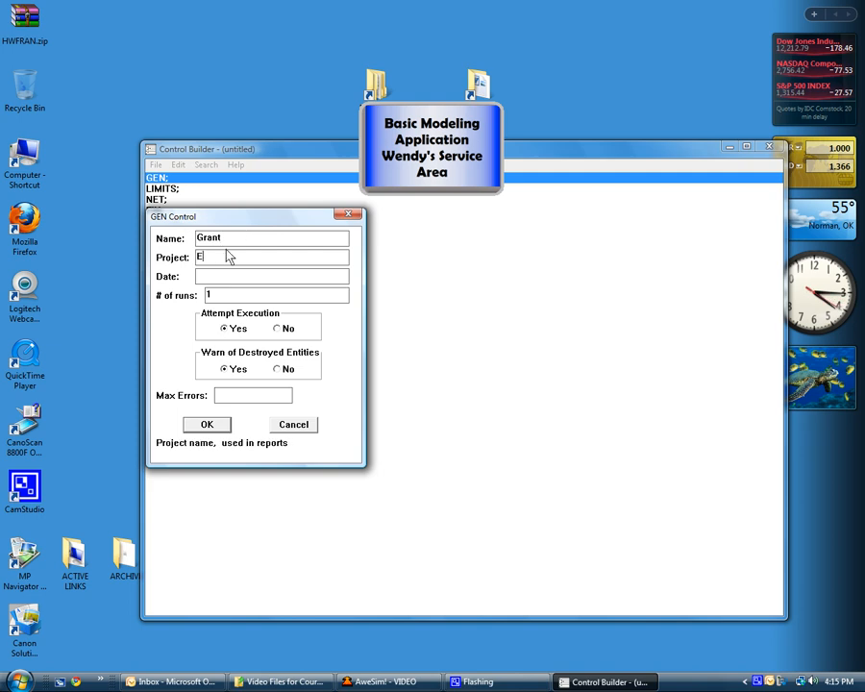
{"action": "type", "text": "Wendy"}
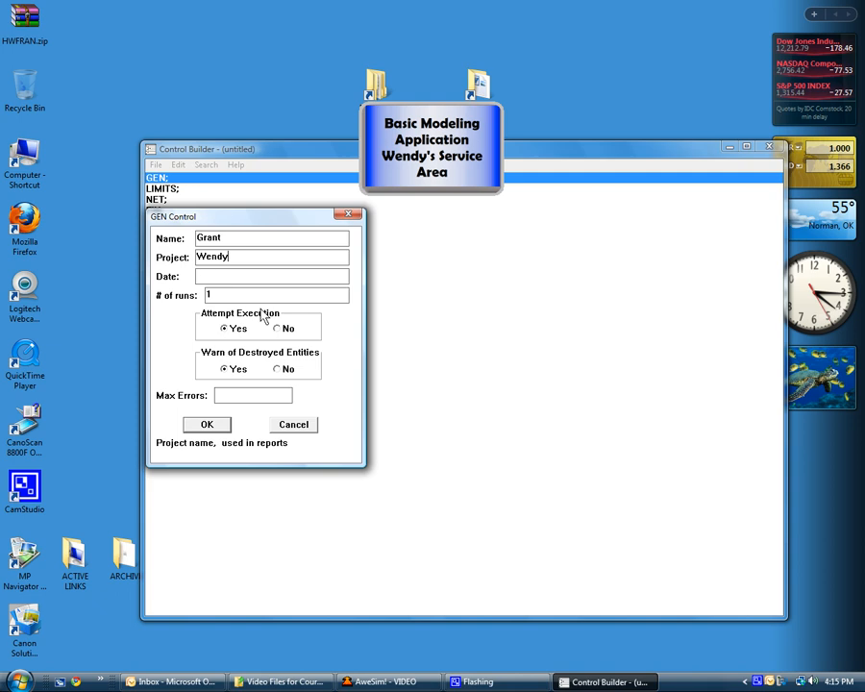
{"action": "left_click", "coordinate": [220, 425]}
Set the maximum ATRIB index to 1 in the LIMITS statement, leaving its other limits blank.
{"action": "double_click", "coordinate": [171, 191]}
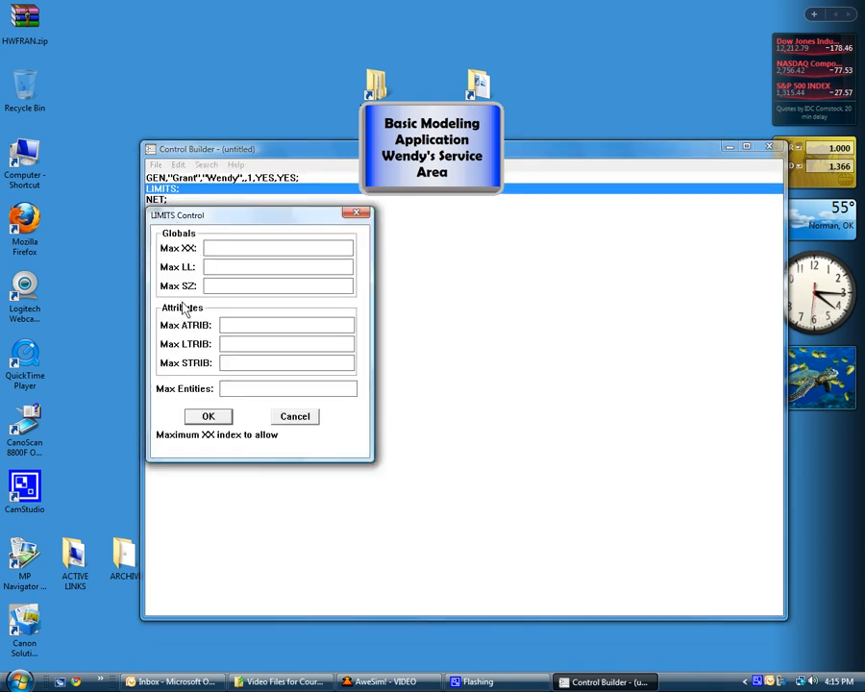
{"action": "left_click", "coordinate": [241, 328]}
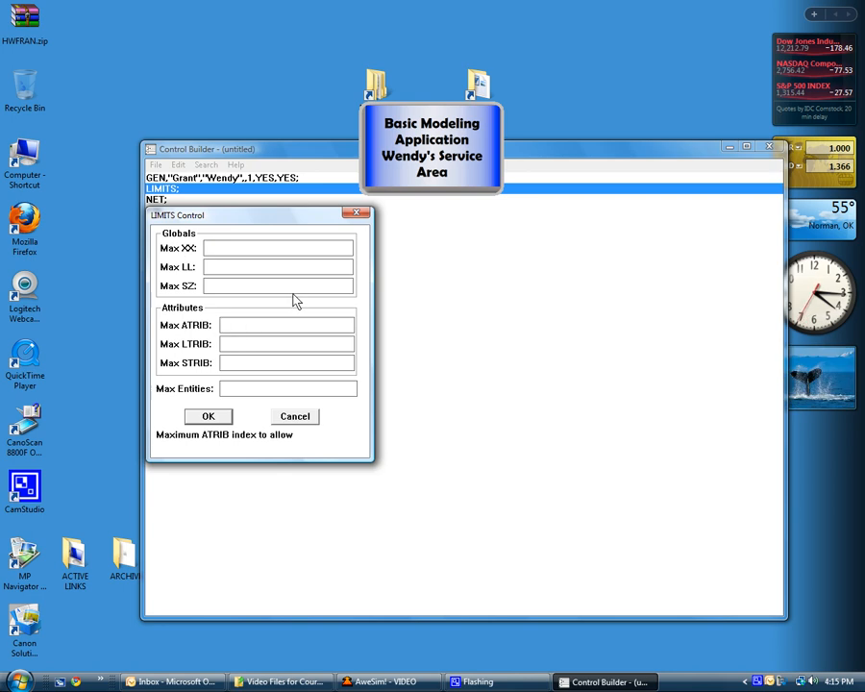
{"action": "type", "text": "1"}
{"action": "left_click", "coordinate": [211, 420]}
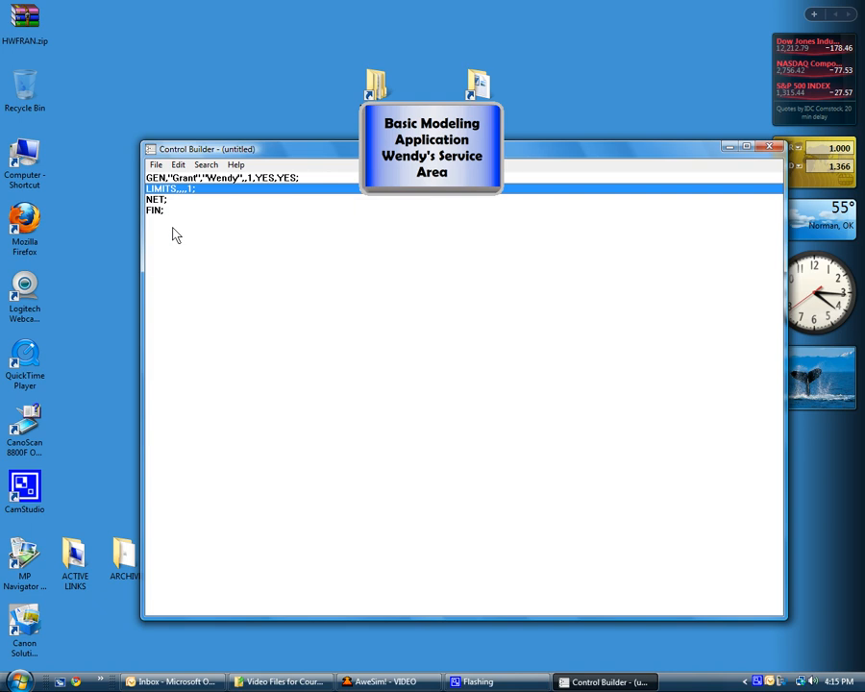
Insert an INITIALIZE control statement ahead of the LIMITS statement.
{"action": "left_click", "coordinate": [178, 165]}
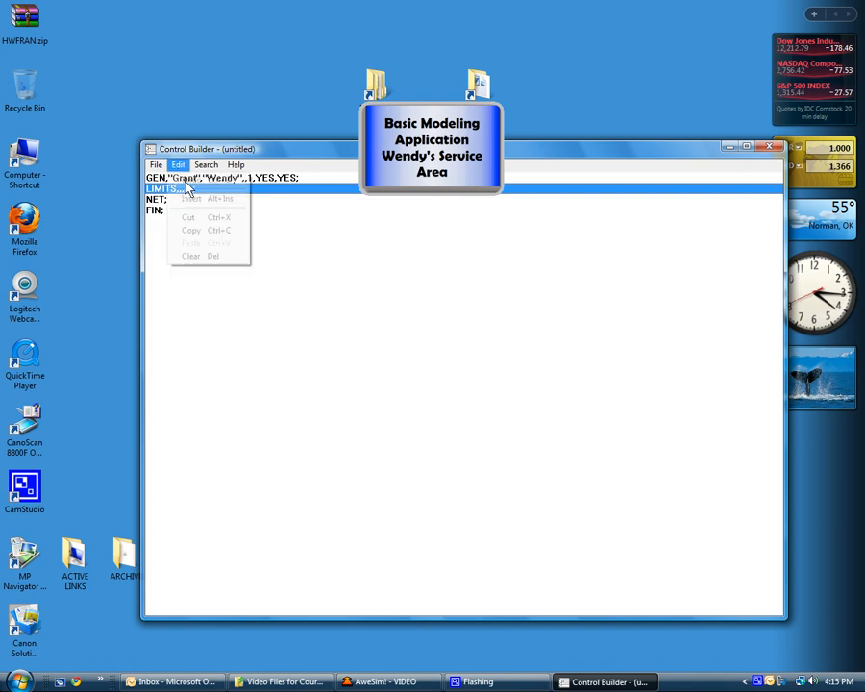
{"action": "left_click", "coordinate": [192, 199]}
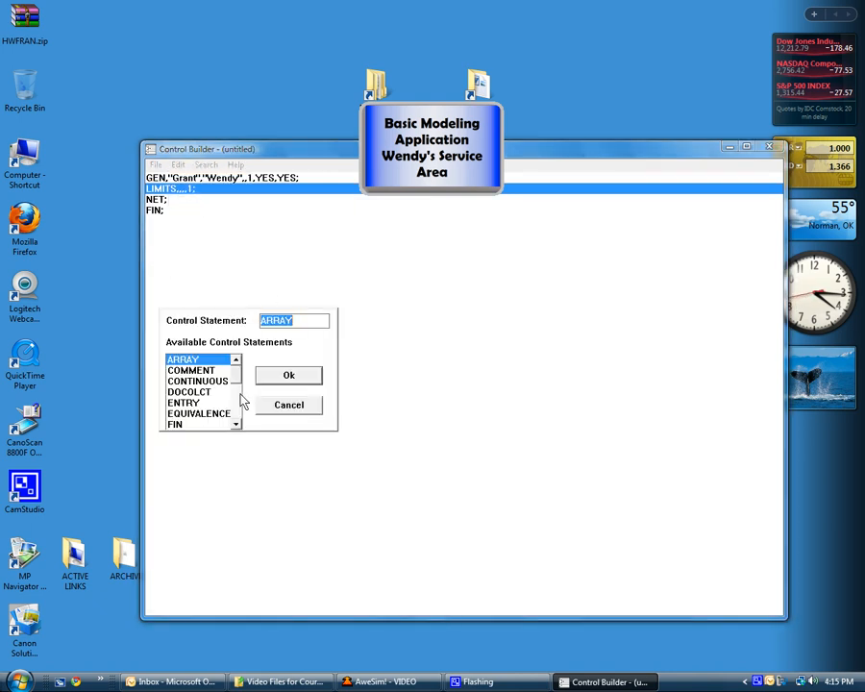
{"action": "left_click", "coordinate": [236, 424]}
{"action": "left_click", "coordinate": [236, 424]}
{"action": "left_click", "coordinate": [236, 424]}
{"action": "left_click", "coordinate": [235, 424]}
{"action": "left_click", "coordinate": [235, 425]}
{"action": "left_click", "coordinate": [197, 392]}
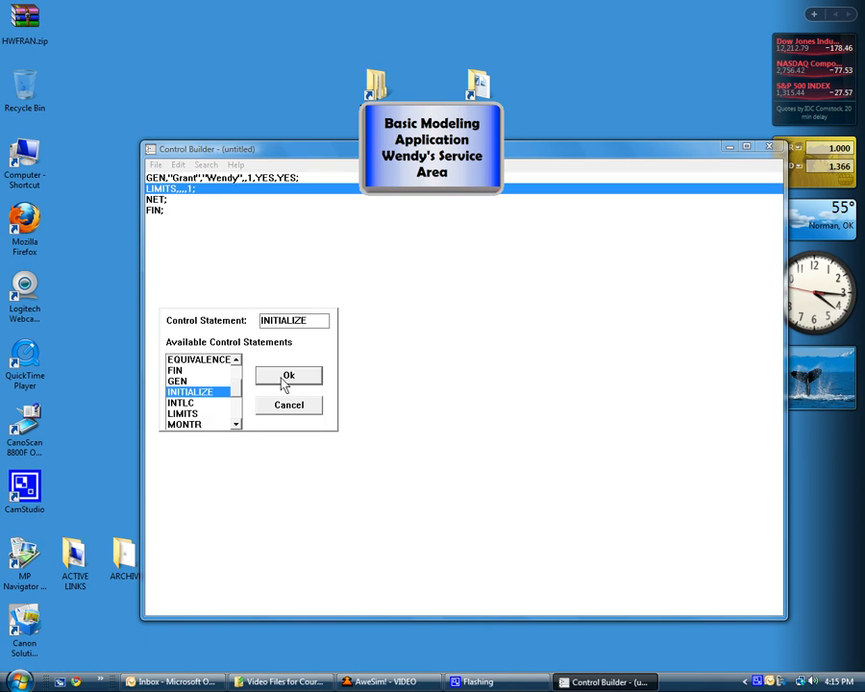
{"action": "left_click", "coordinate": [286, 378]}
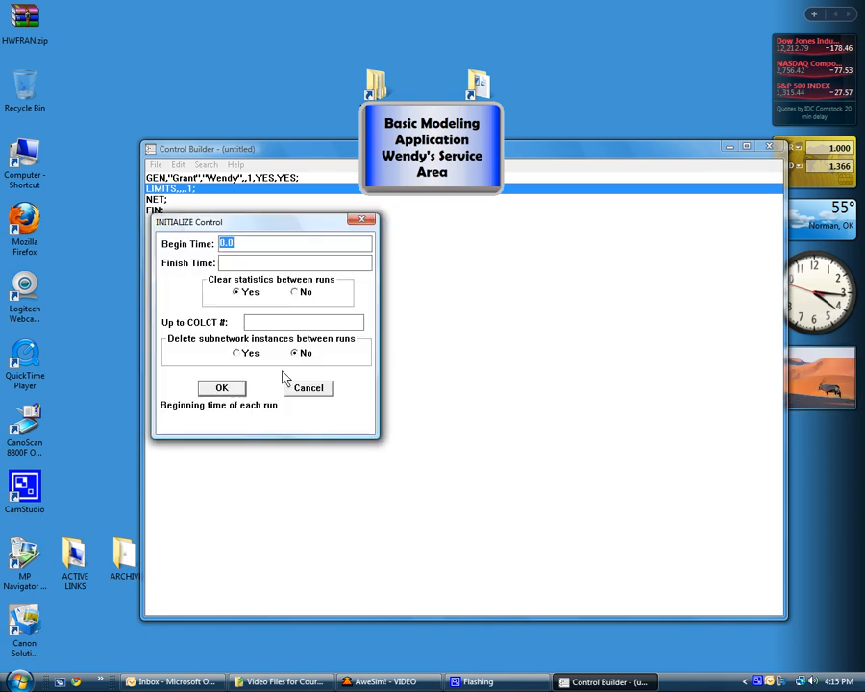
Set the INITIALIZE statement's finish time to 200, accept it and stop inserting control statements.
{"action": "left_click", "coordinate": [237, 266]}
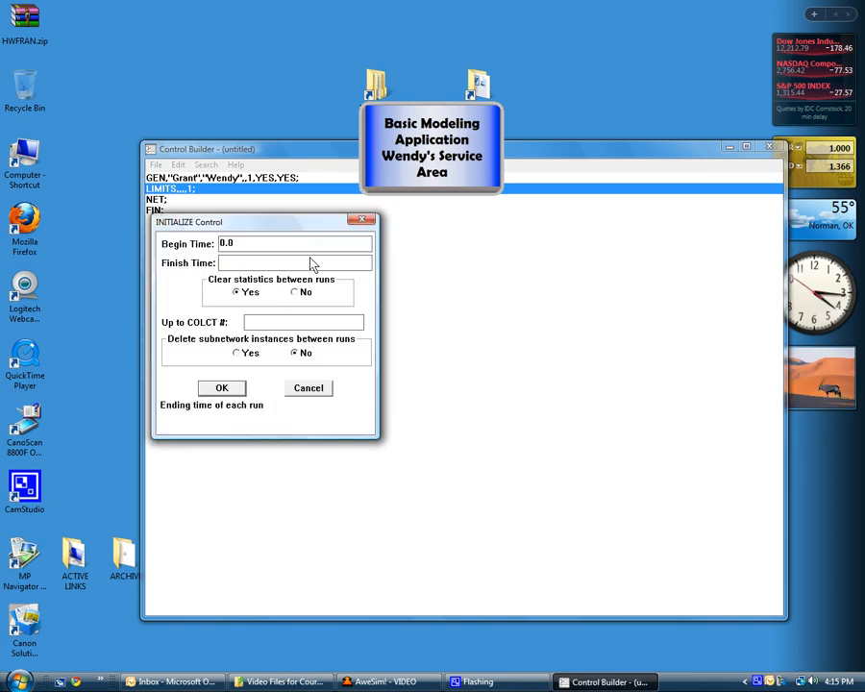
{"action": "type", "text": "200"}
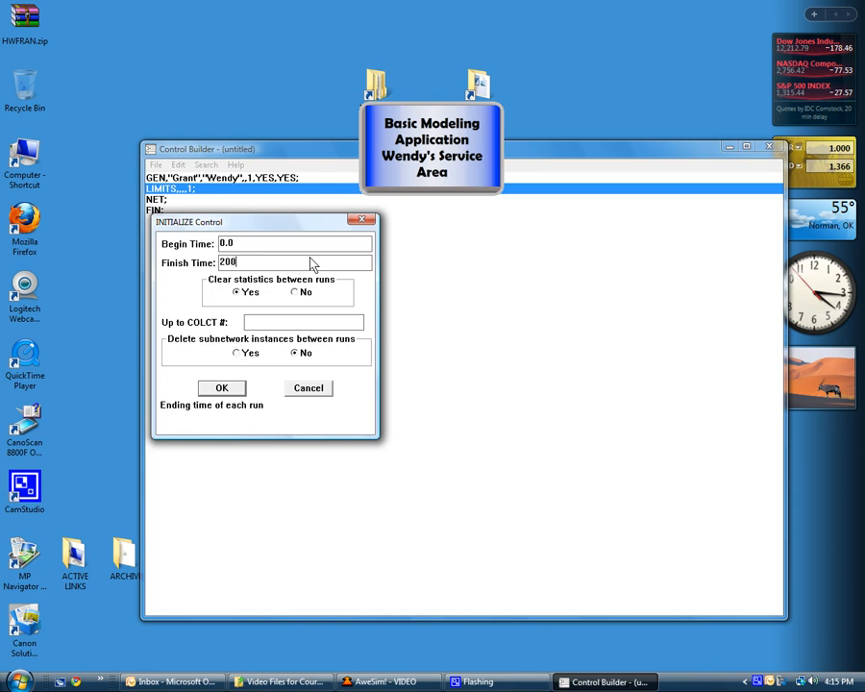
{"action": "left_click", "coordinate": [227, 391]}
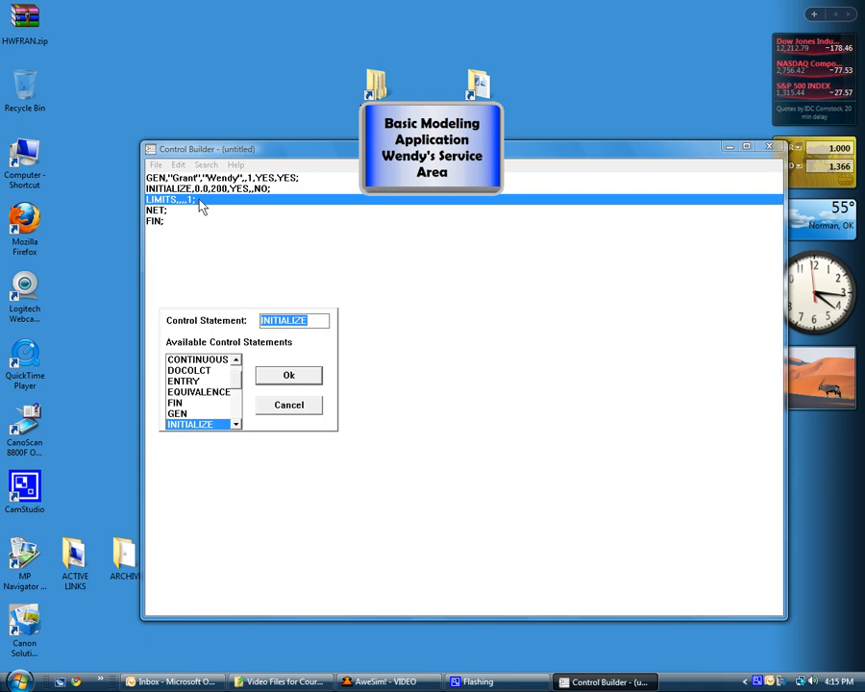
{"action": "left_click", "coordinate": [288, 404]}
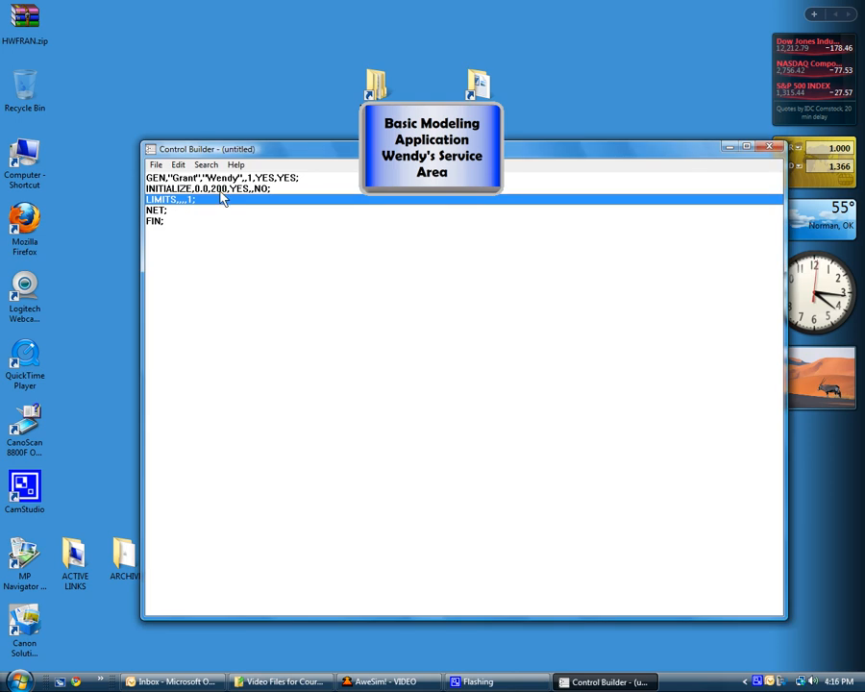
Save the control under the name CON1 and close the Control Builder.
{"action": "left_click_drag", "start_coordinate": [285, 159], "coordinate": [277, 235]}
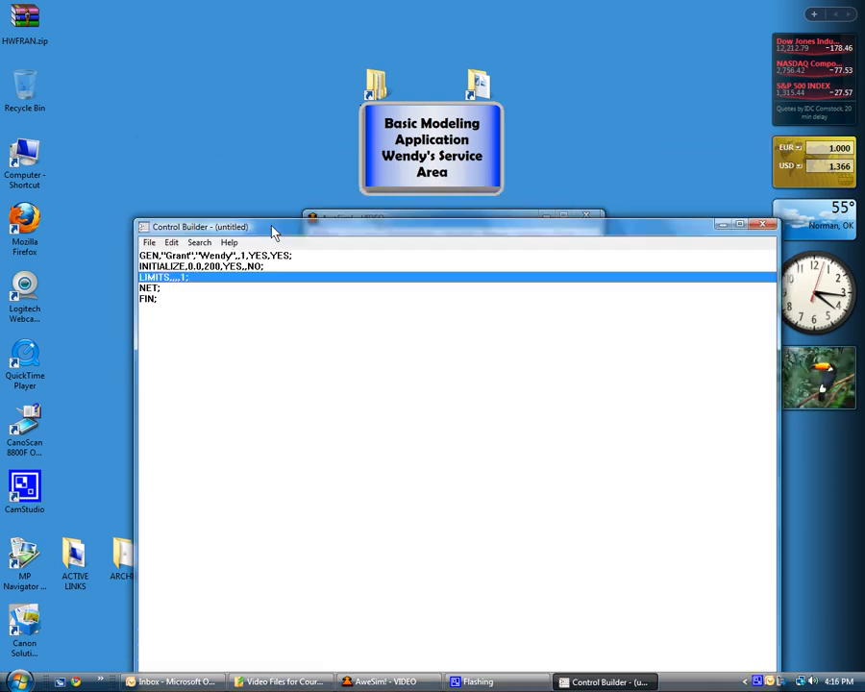
{"action": "left_click", "coordinate": [154, 244]}
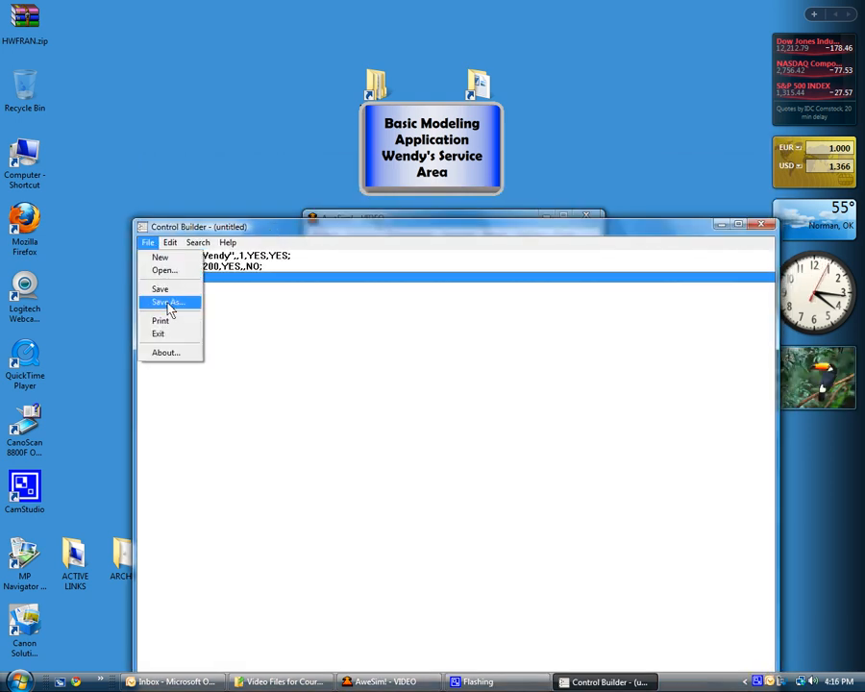
{"action": "left_click", "coordinate": [170, 304]}
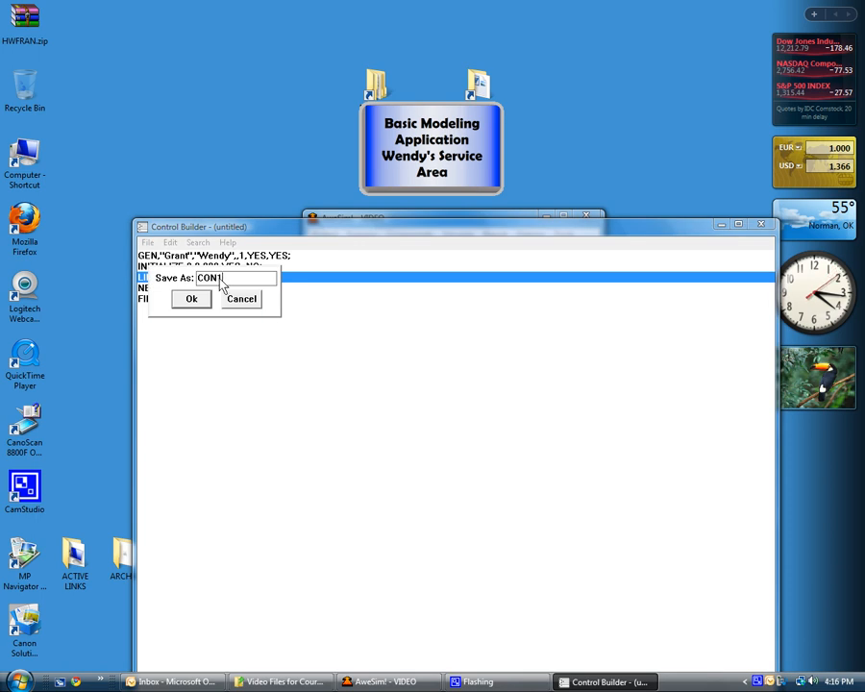
{"action": "left_click", "coordinate": [202, 299]}
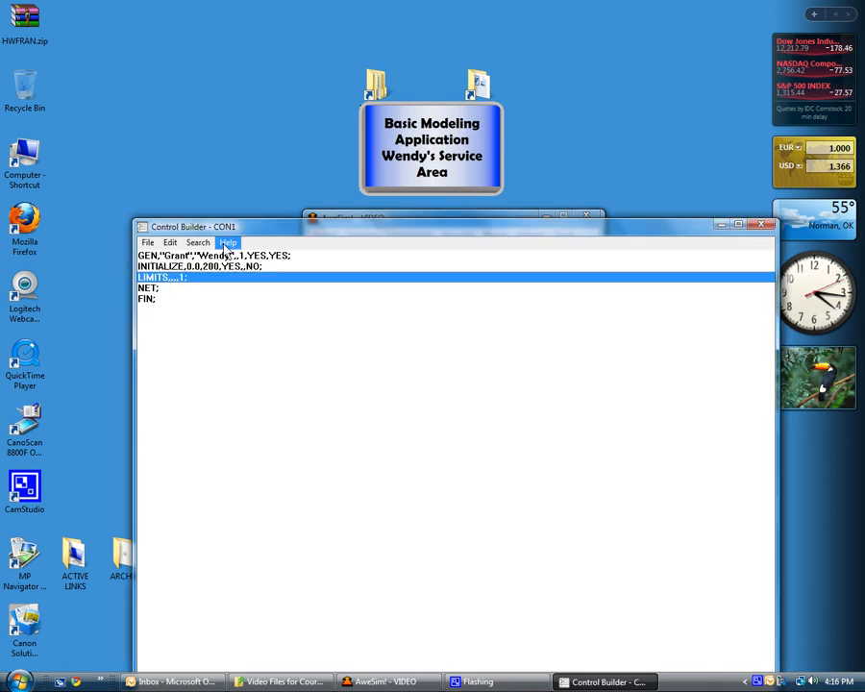
{"action": "left_click", "coordinate": [762, 227]}
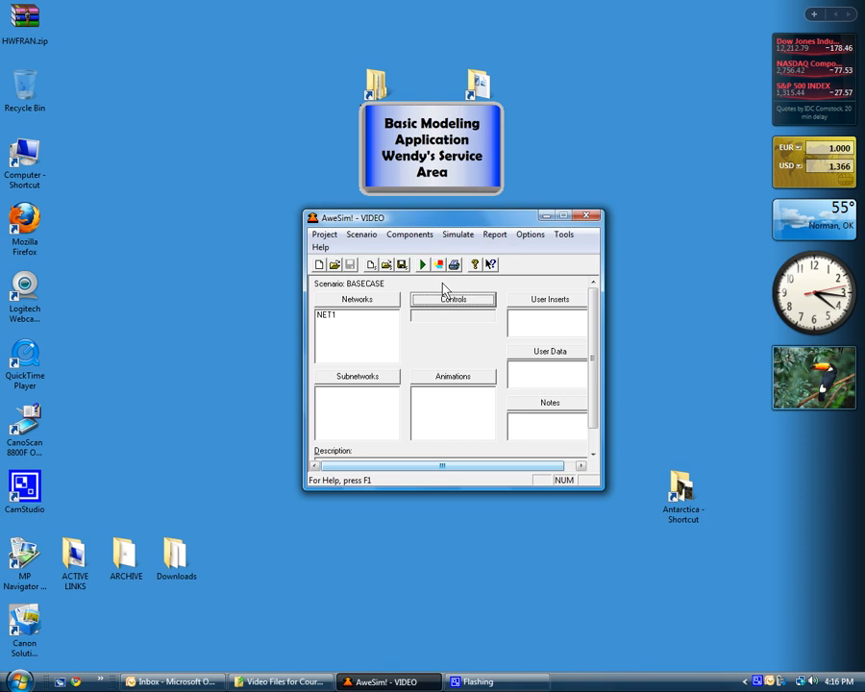
Make CON1 the current control of the BASECASE scenario.
{"action": "left_click", "coordinate": [452, 299]}
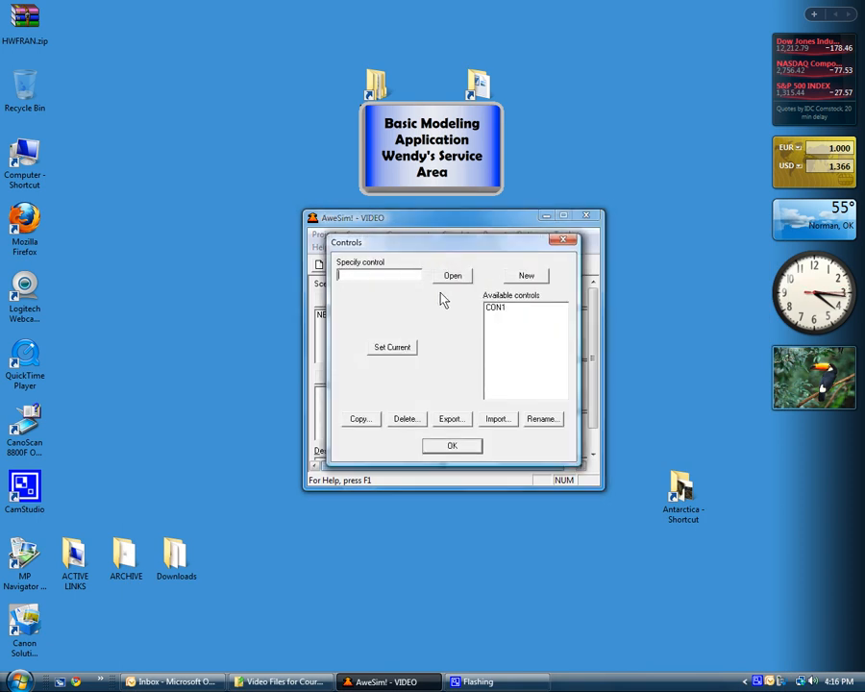
{"action": "left_click", "coordinate": [508, 309]}
{"action": "left_click", "coordinate": [414, 351]}
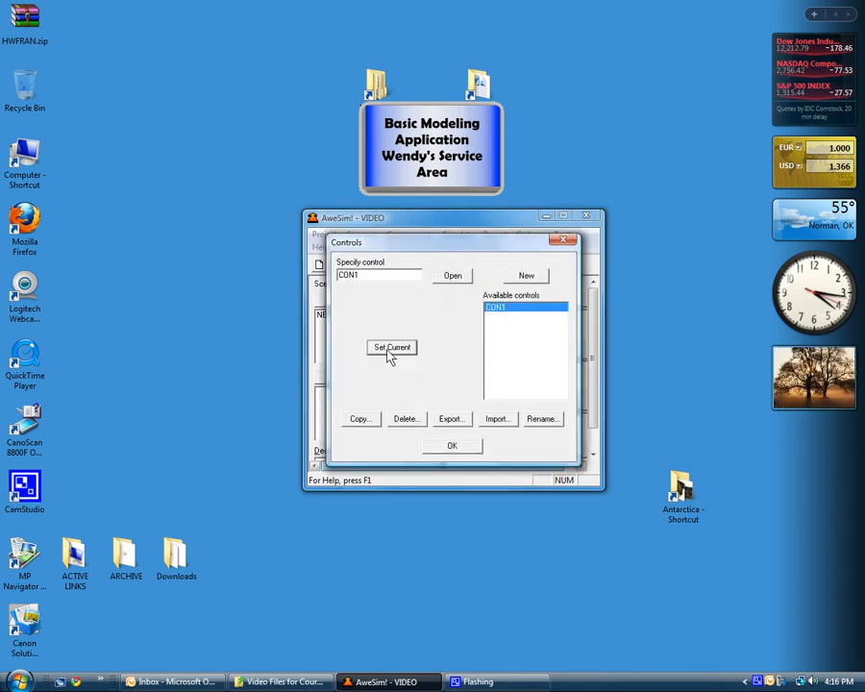
{"action": "left_click", "coordinate": [452, 447]}
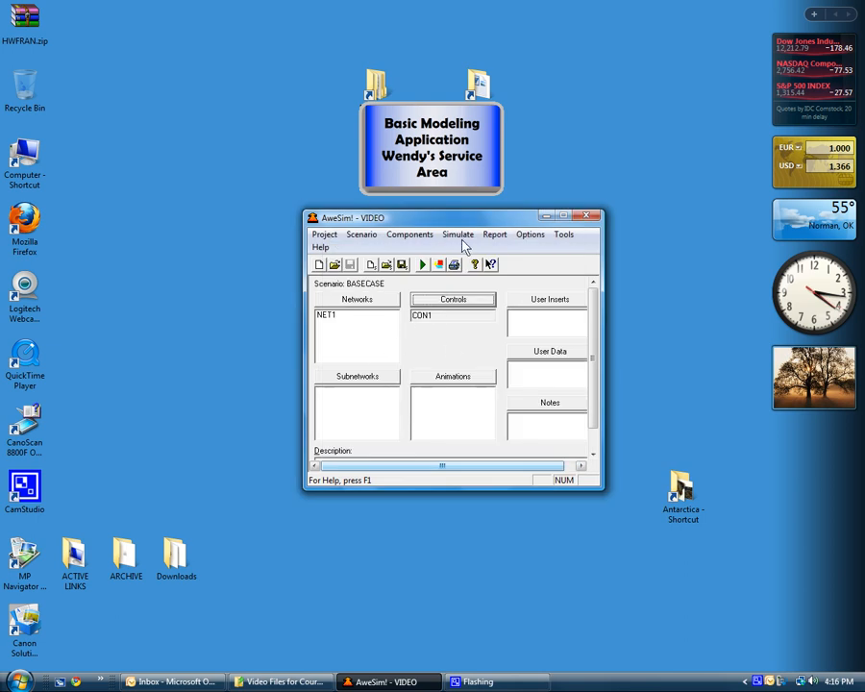
Try to produce the output summary report by updating the translation and running the simulation.
{"action": "left_click_drag", "start_coordinate": [442, 227], "coordinate": [419, 229]}
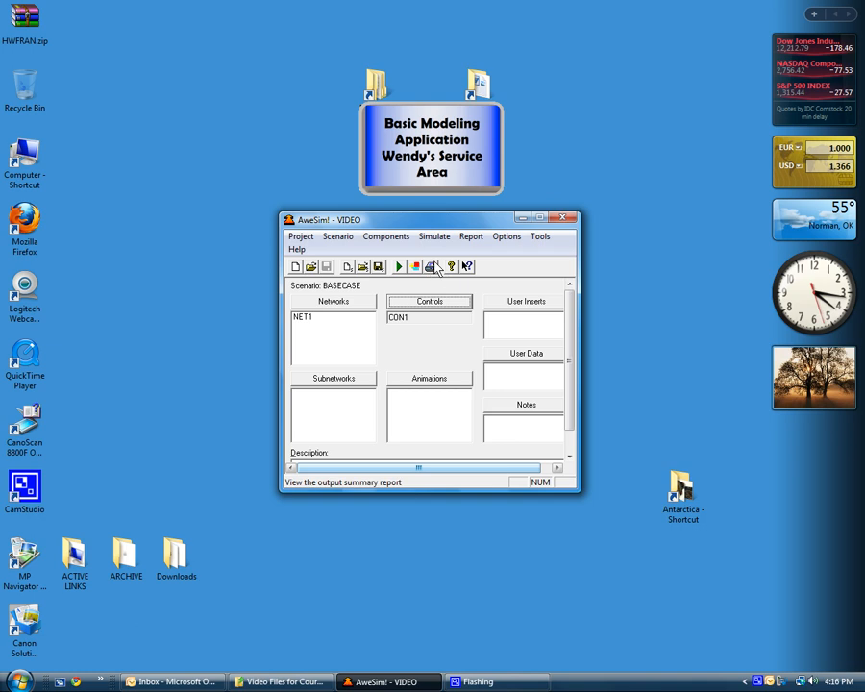
{"action": "left_click", "coordinate": [431, 270]}
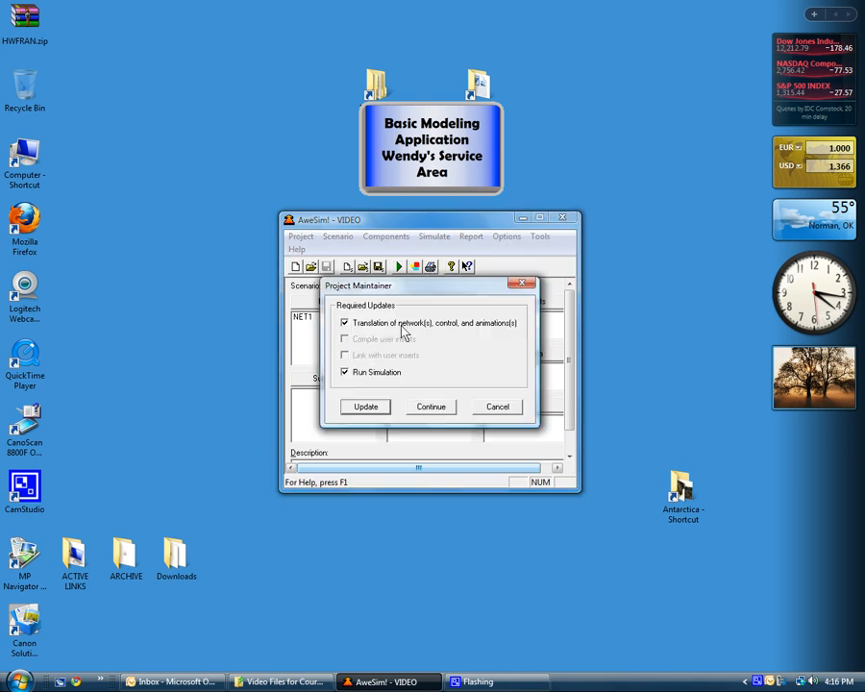
{"action": "left_click", "coordinate": [365, 407]}
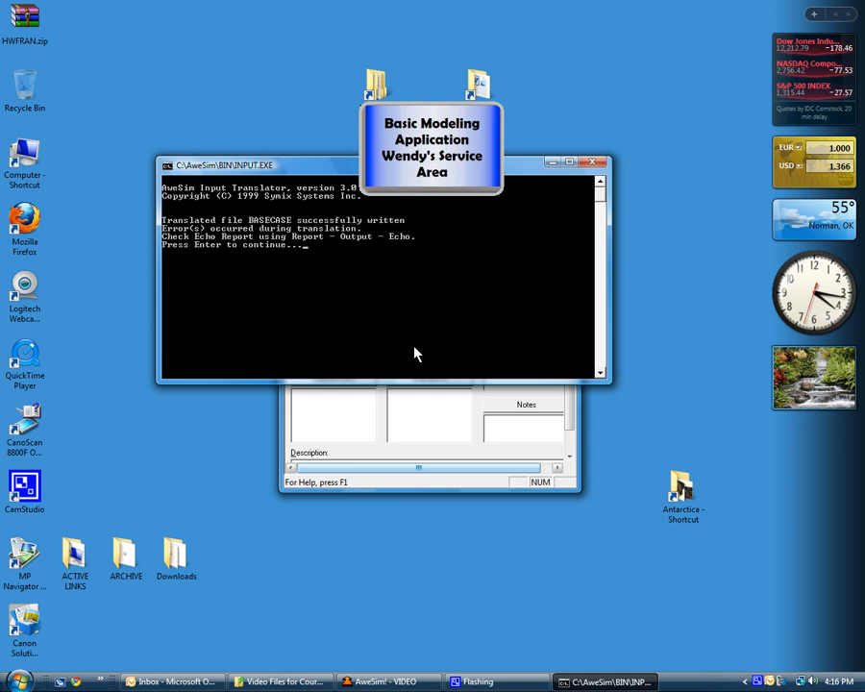
{"action": "left_click", "coordinate": [600, 165]}
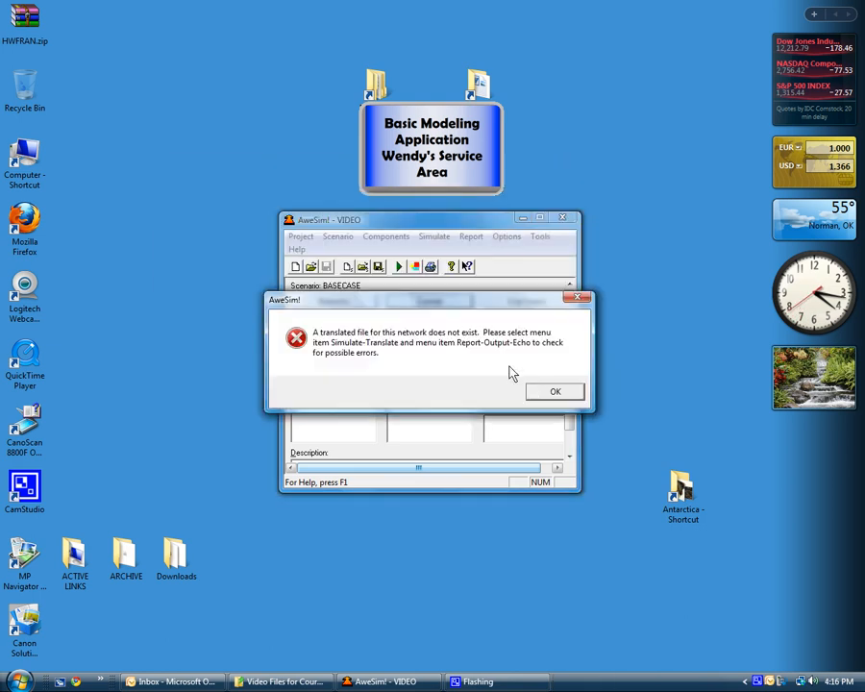
{"action": "left_click", "coordinate": [554, 392]}
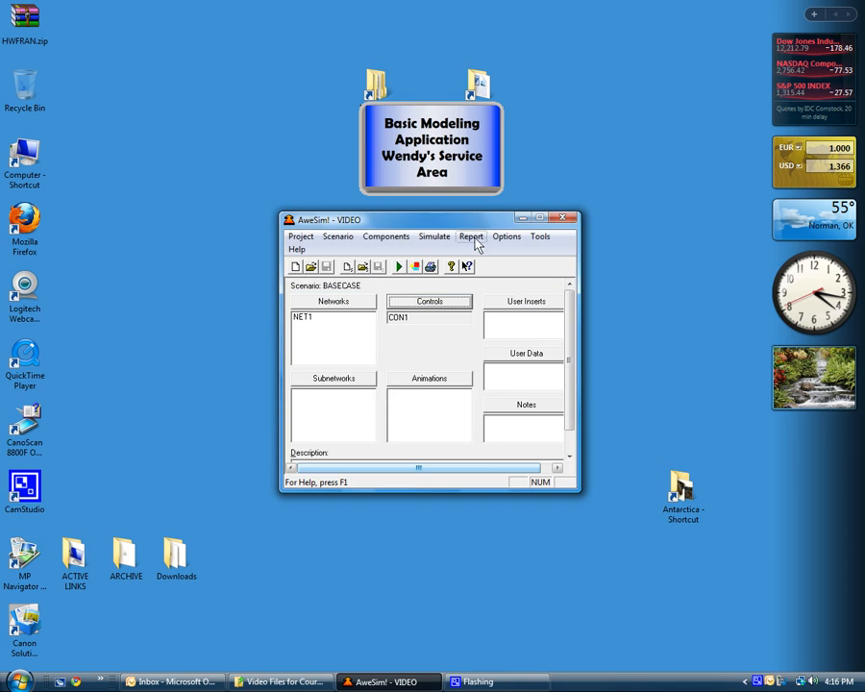
Examine the output echo report for translation errors in control CON1 and network NET1.
{"action": "left_click", "coordinate": [472, 237]}
{"action": "mouse_move", "coordinate": [480, 254]}
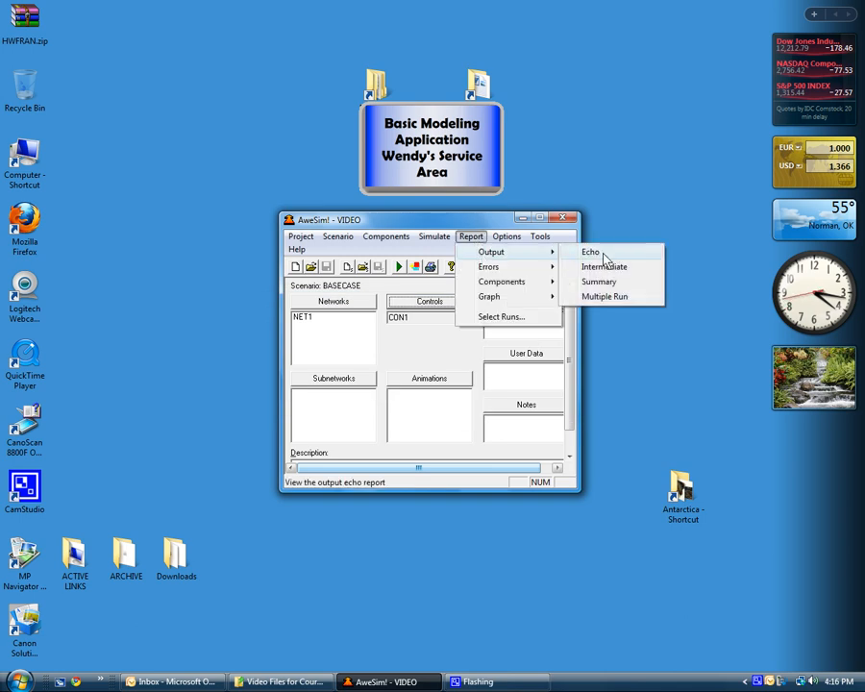
{"action": "left_click", "coordinate": [603, 254]}
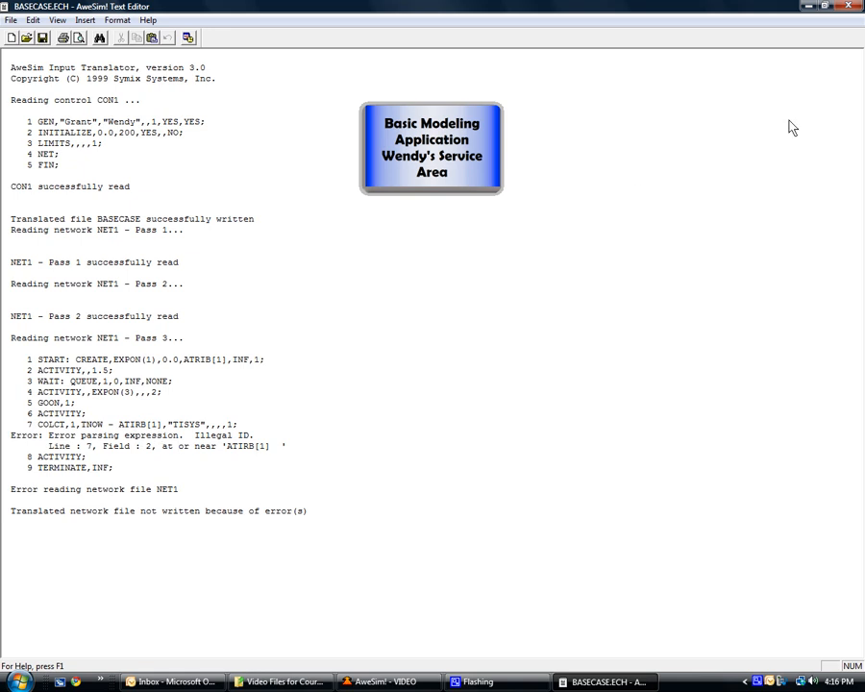
{"action": "left_click", "coordinate": [846, 8]}
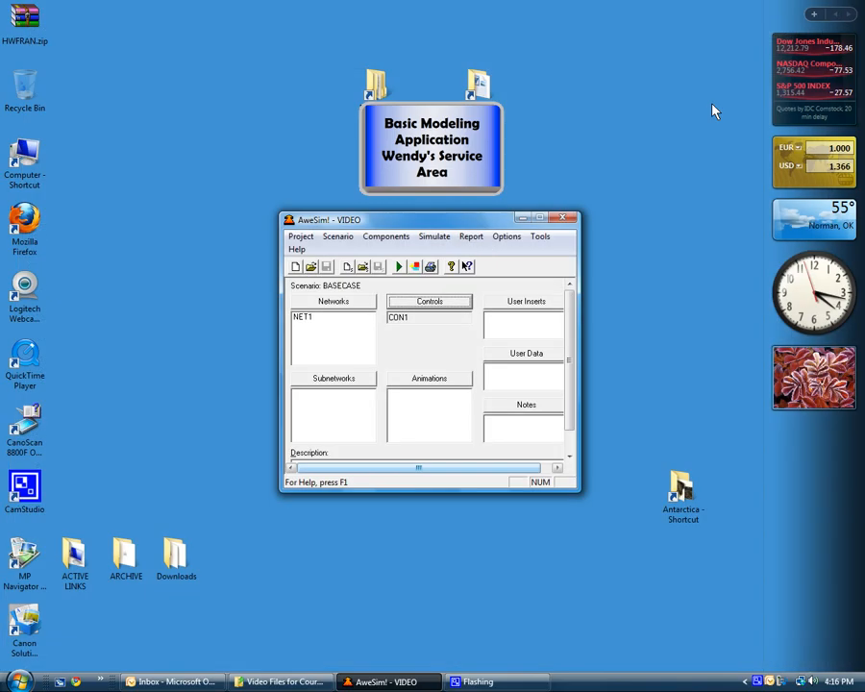
{"action": "left_click", "coordinate": [471, 237]}
{"action": "mouse_move", "coordinate": [548, 252]}
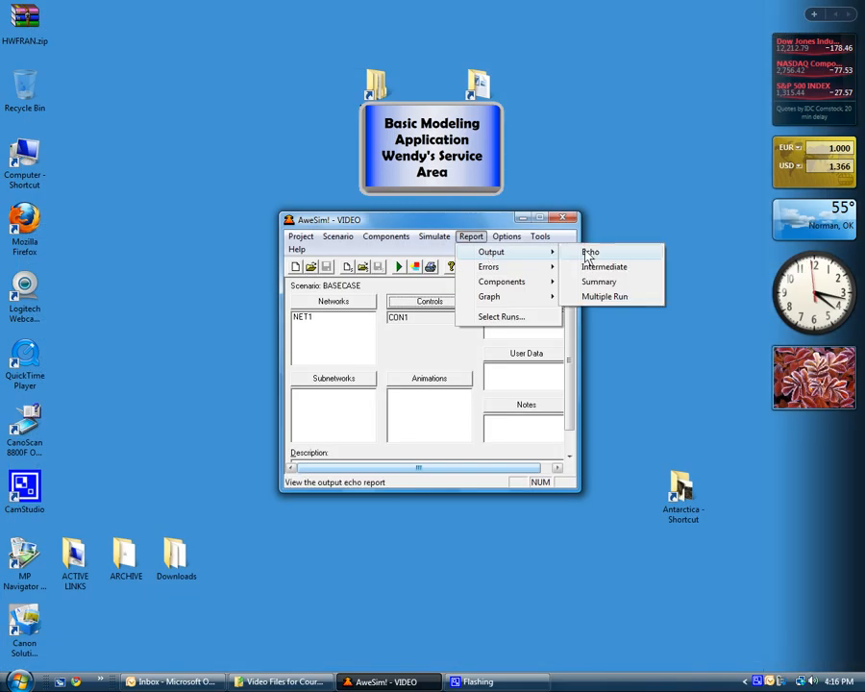
{"action": "left_click", "coordinate": [589, 253]}
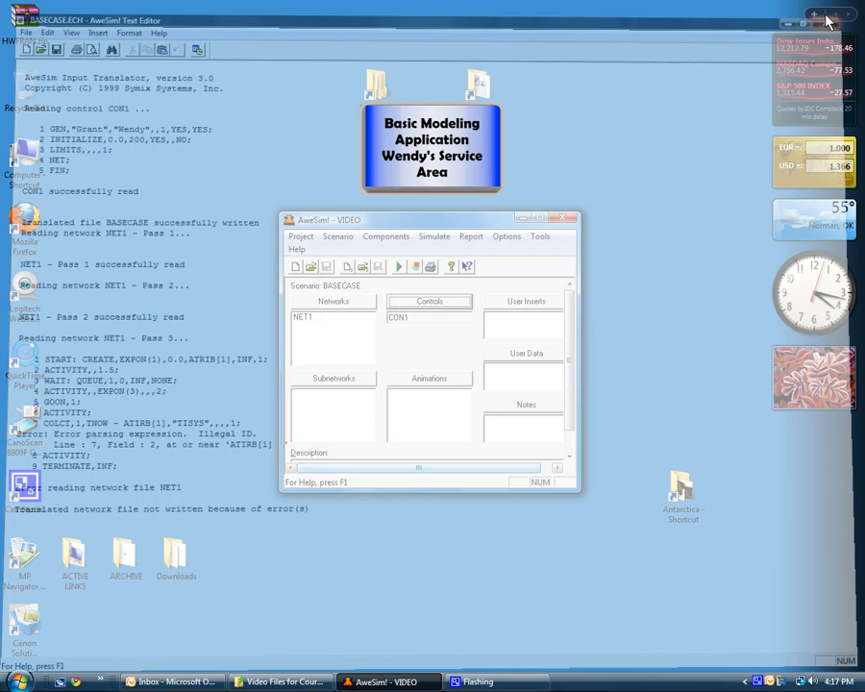
{"action": "left_click", "coordinate": [848, 7]}
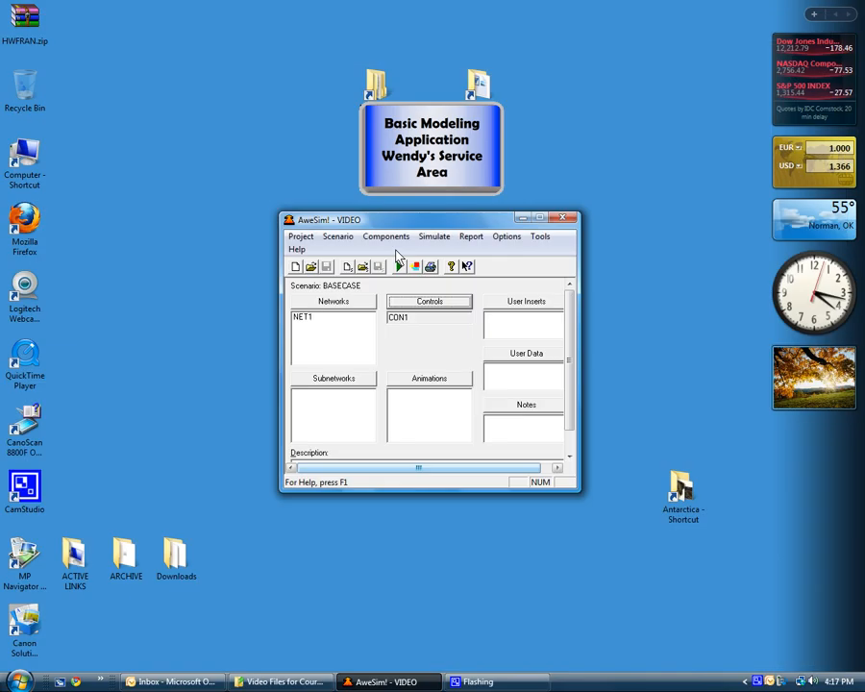
Open network NET1 and correct the COLCT node's value expression to TNOW - ATRIB[1].
{"action": "left_click", "coordinate": [307, 320]}
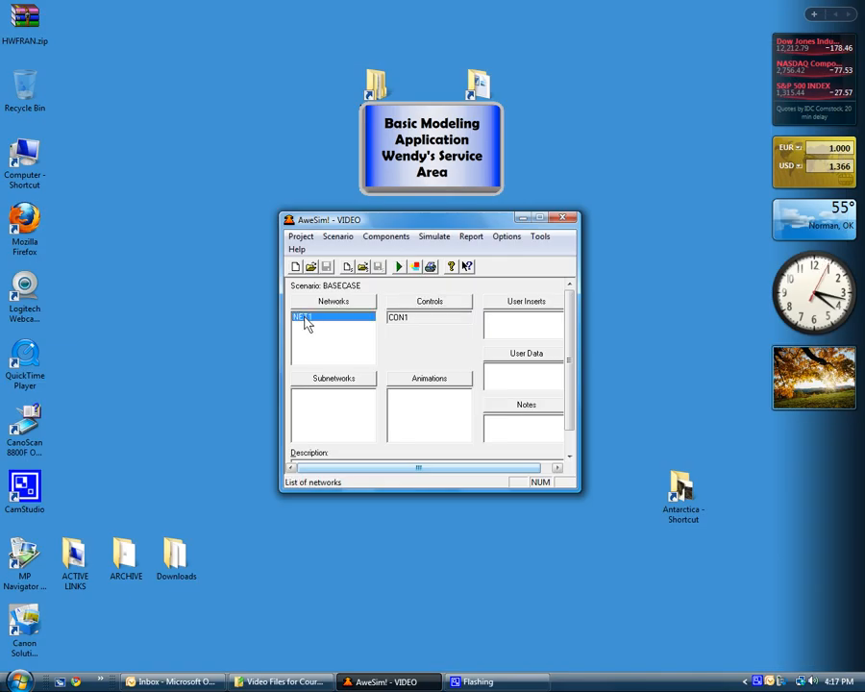
{"action": "double_click", "coordinate": [306, 321]}
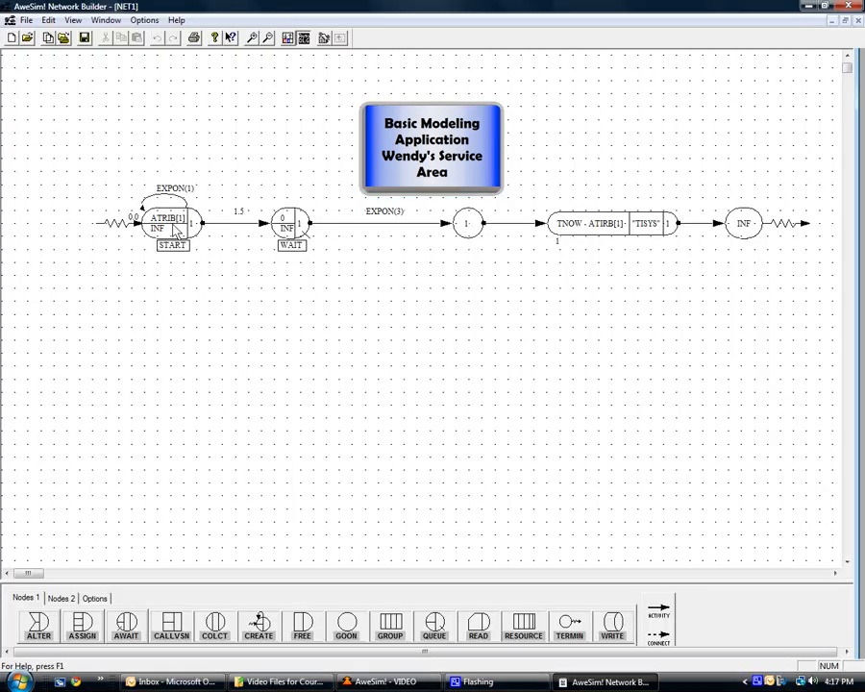
{"action": "left_click", "coordinate": [601, 228]}
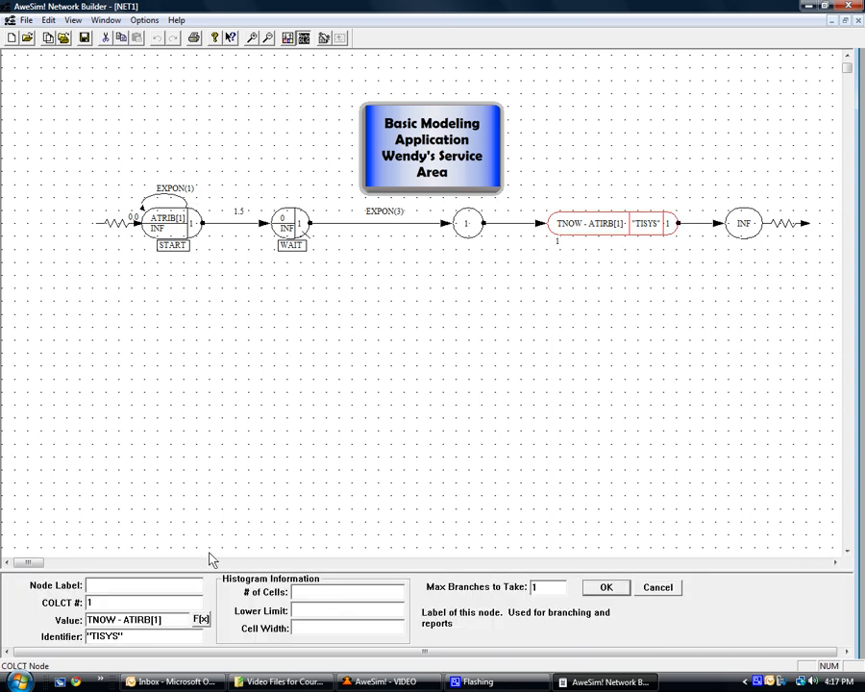
{"action": "left_click", "coordinate": [142, 619]}
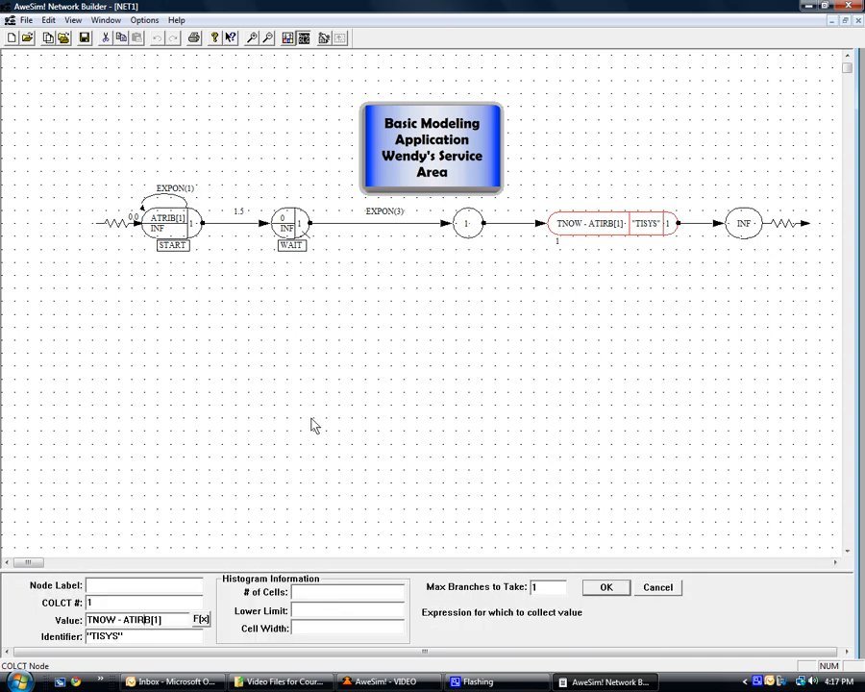
{"action": "key", "text": "BackSpace"}
{"action": "key", "text": "BackSpace"}
{"action": "type", "text": "RI"}
{"action": "left_click", "coordinate": [618, 588]}
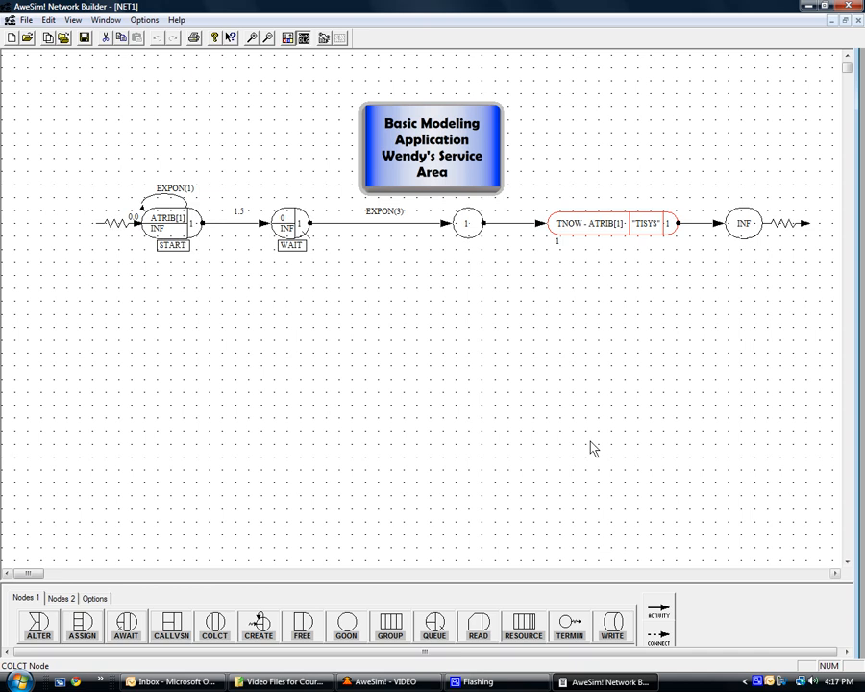
Save the corrected network NET1 and close the network builder.
{"action": "left_click", "coordinate": [26, 20]}
{"action": "left_click", "coordinate": [61, 121]}
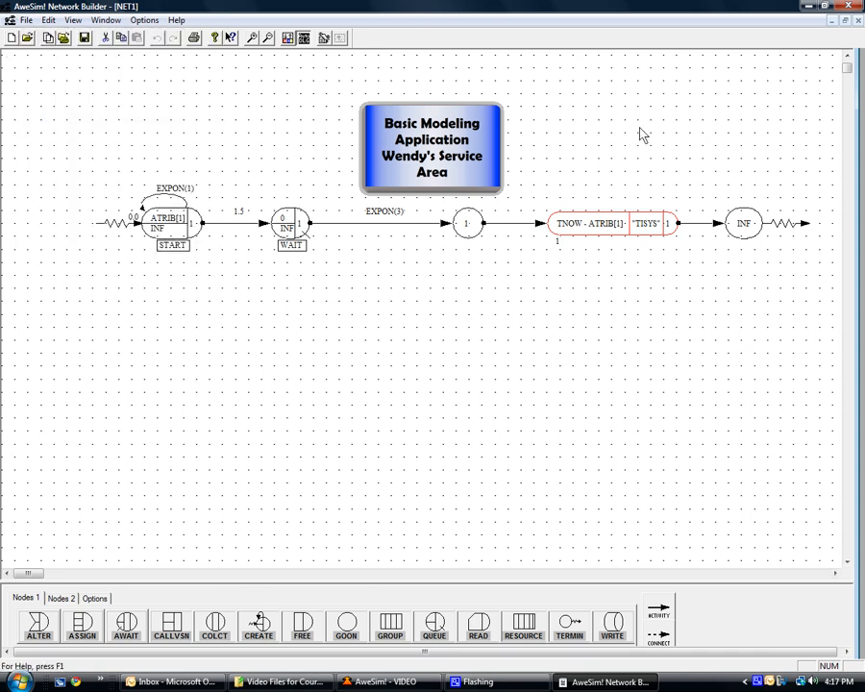
{"action": "left_click", "coordinate": [850, 7]}
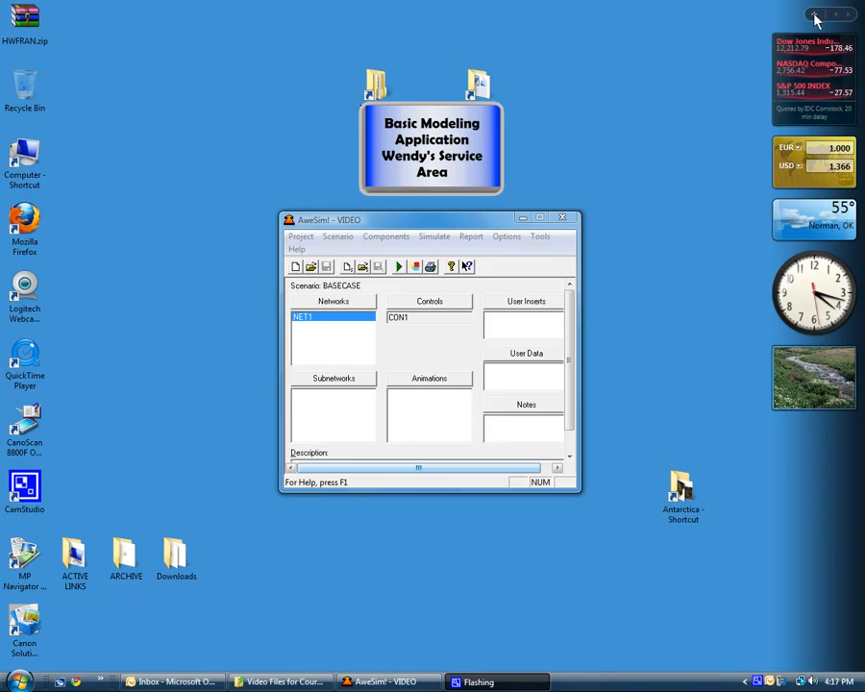
Produce the BASECASE summary report by updating the translation and running the simulation, and check the WAIT queue's average length before closing the report.
{"action": "left_click", "coordinate": [431, 266]}
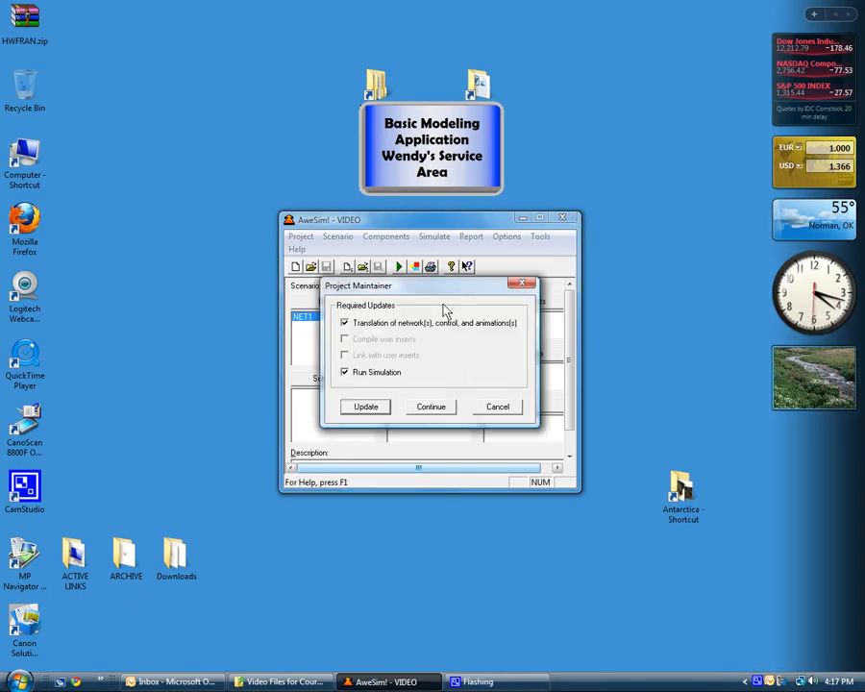
{"action": "left_click", "coordinate": [375, 405]}
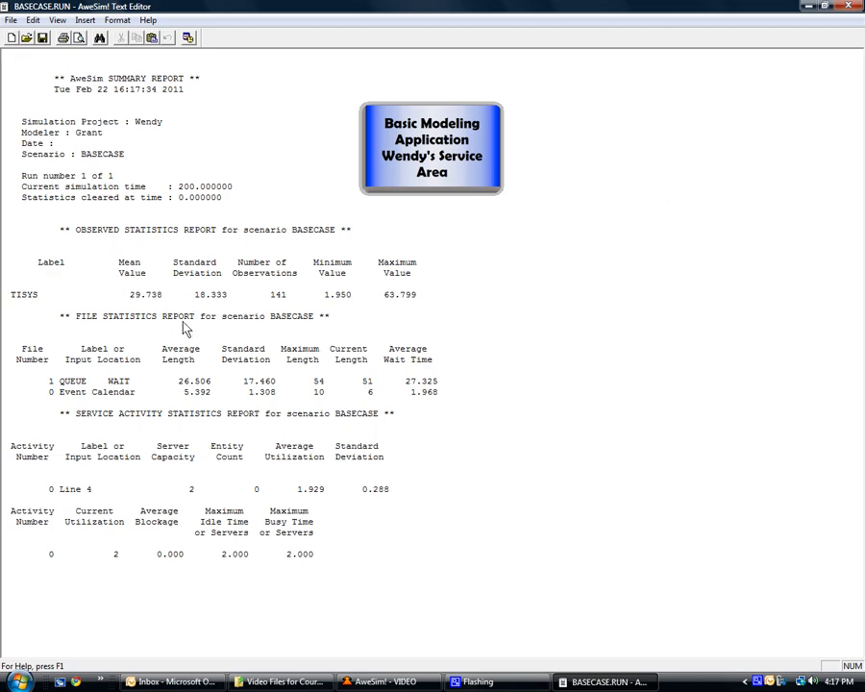
{"action": "double_click", "coordinate": [193, 381]}
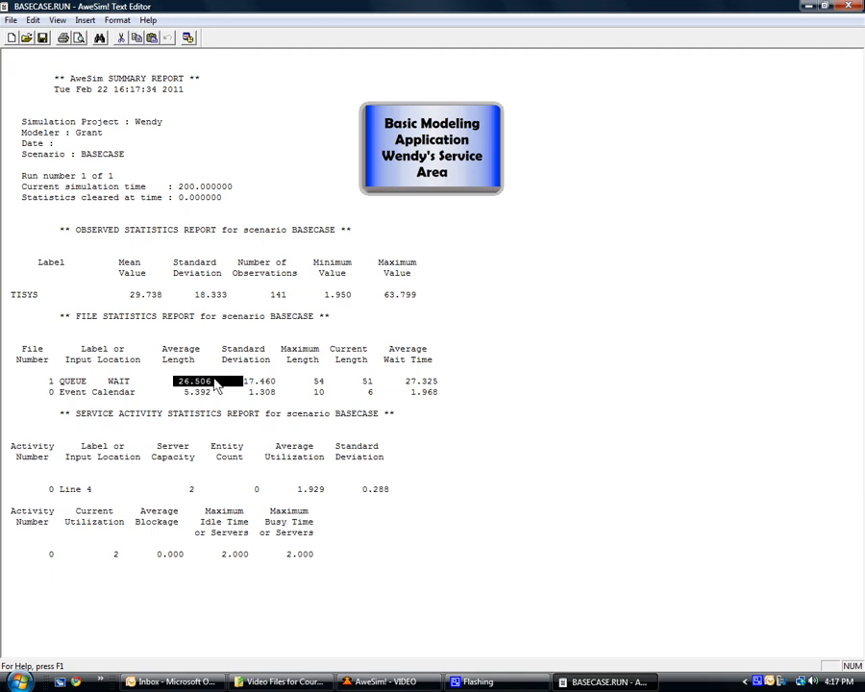
{"action": "left_click", "coordinate": [217, 384]}
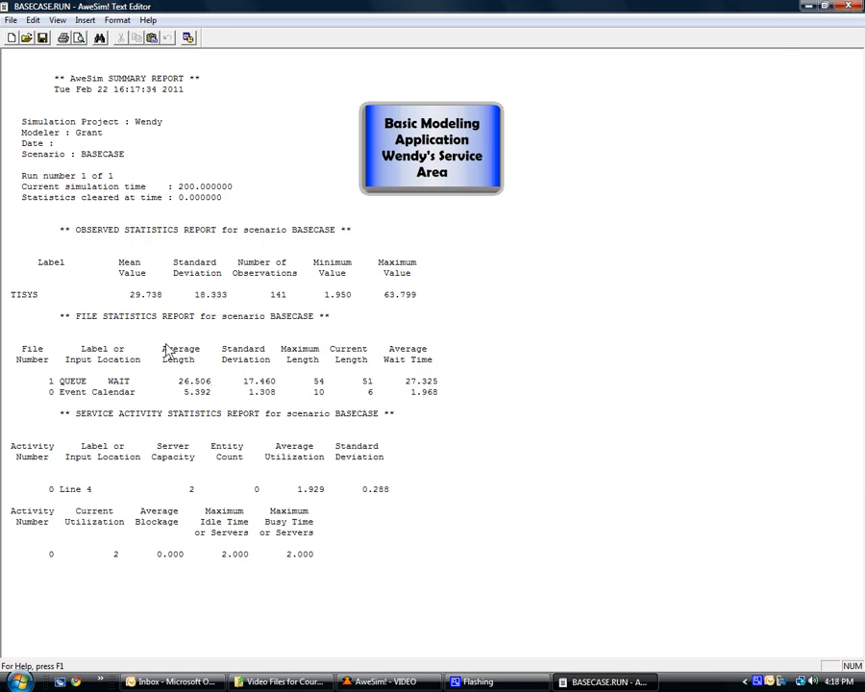
{"action": "left_click", "coordinate": [850, 8]}
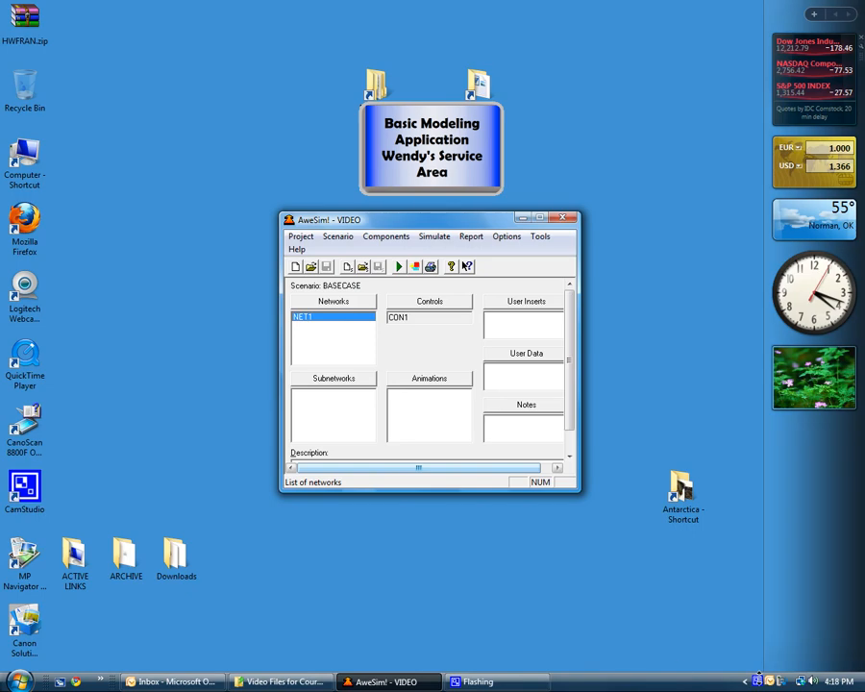